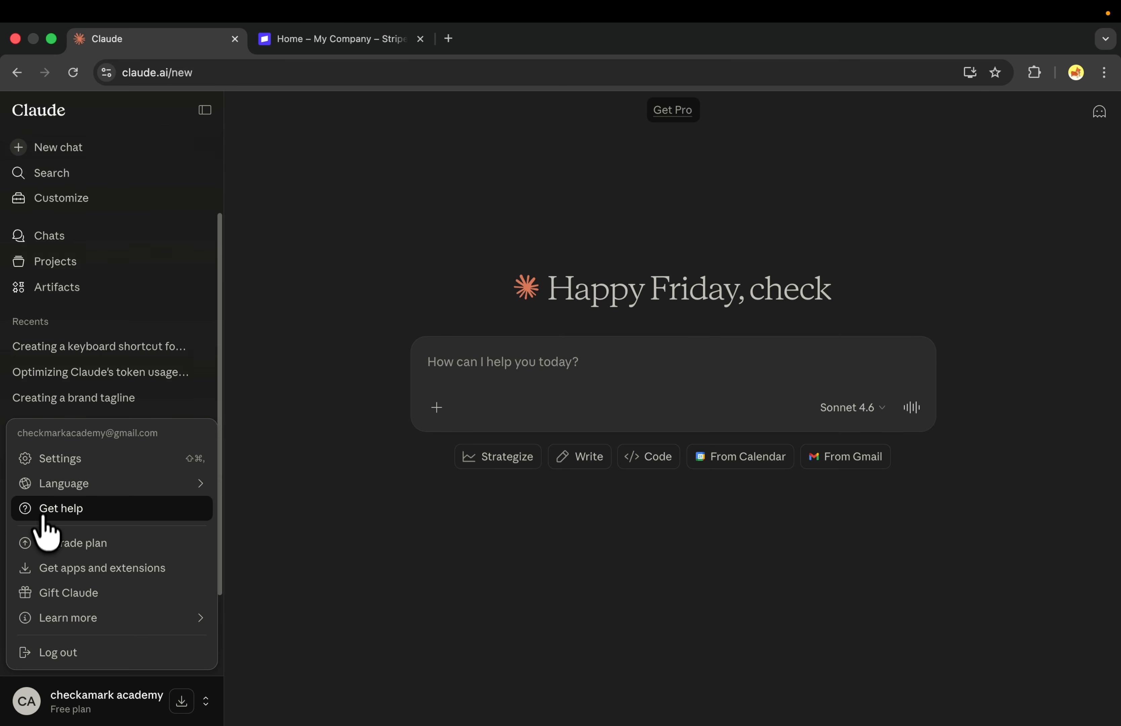
- Search the connector directory in Claude's settings for "stripe" and add the Stripe connector
{"action": "left_click", "coordinate": [90, 463]}
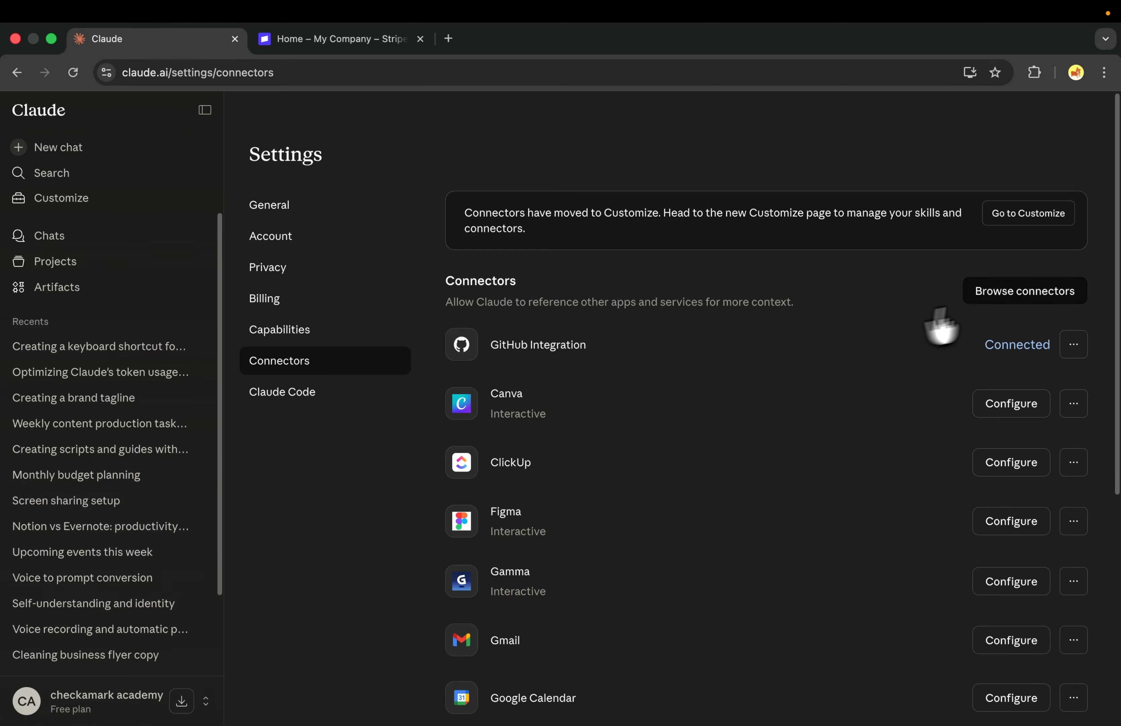
{"action": "left_click", "coordinate": [1013, 293]}
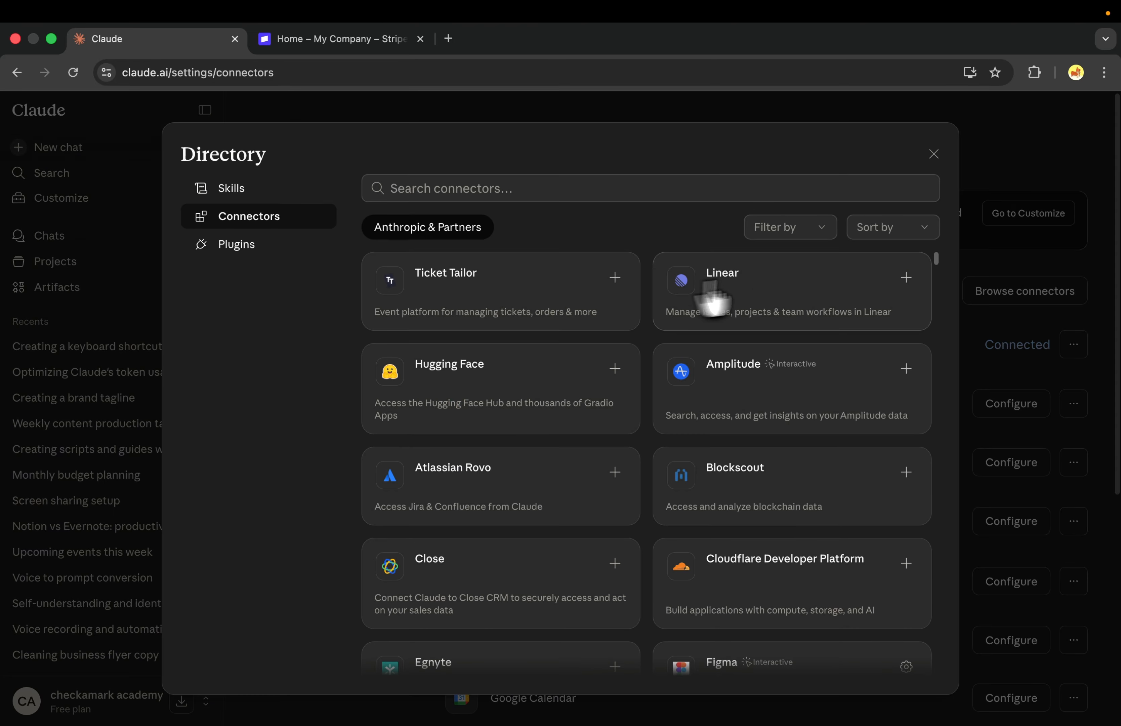
{"action": "left_click", "coordinate": [476, 197]}
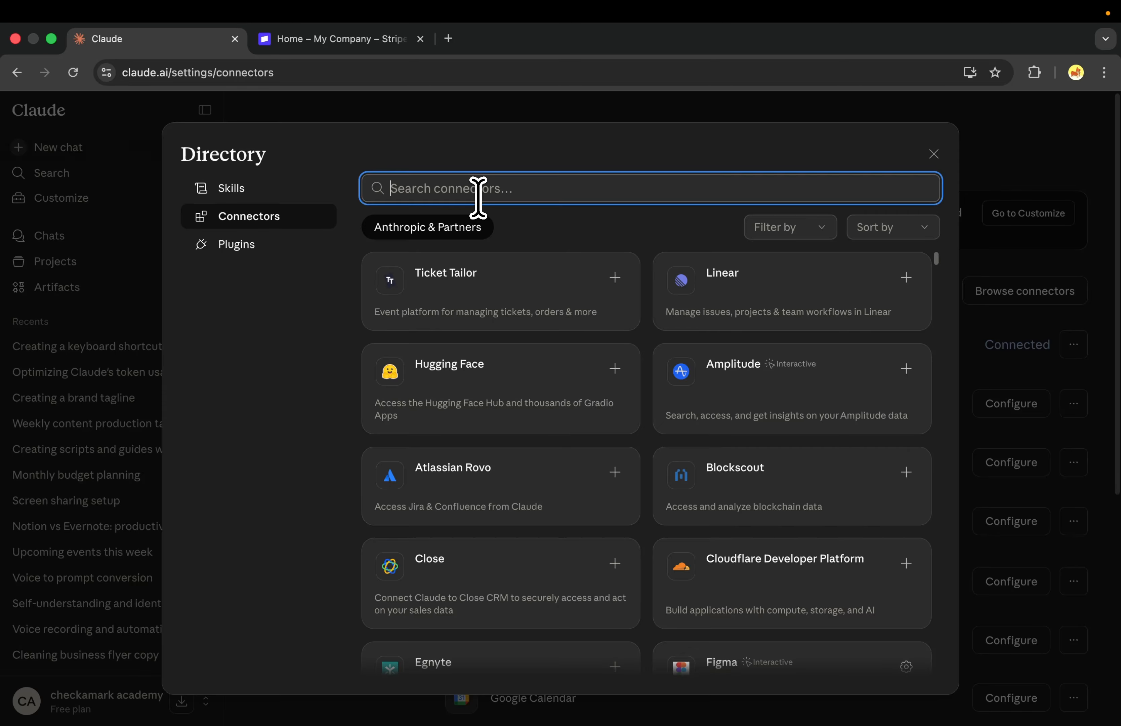
{"action": "type", "text": "stripe"}
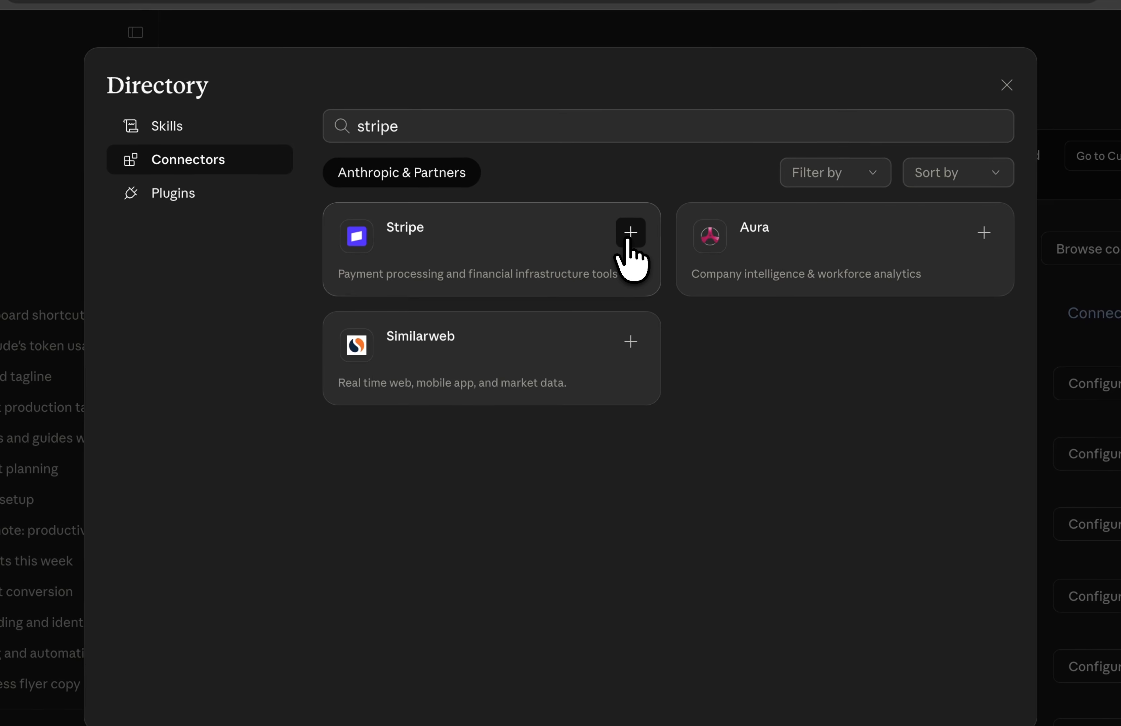
{"action": "left_click", "coordinate": [618, 282]}
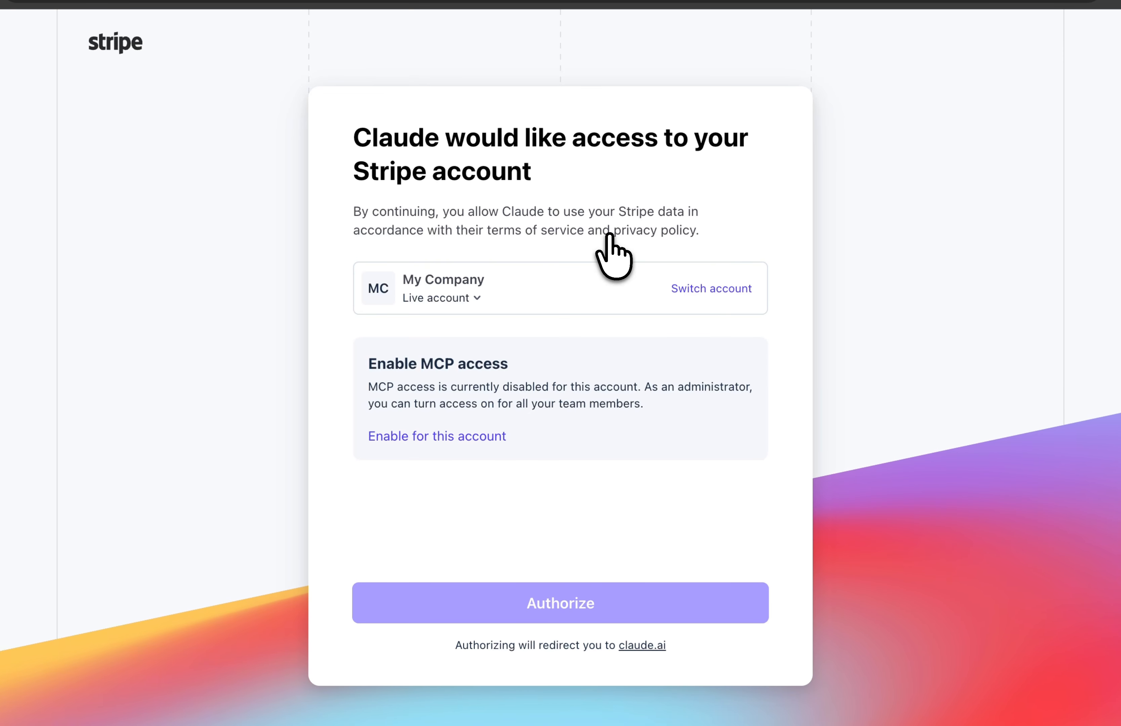
- Switch the My Company account to Test mode and enable MCP access for this account
{"action": "left_click", "coordinate": [465, 290]}
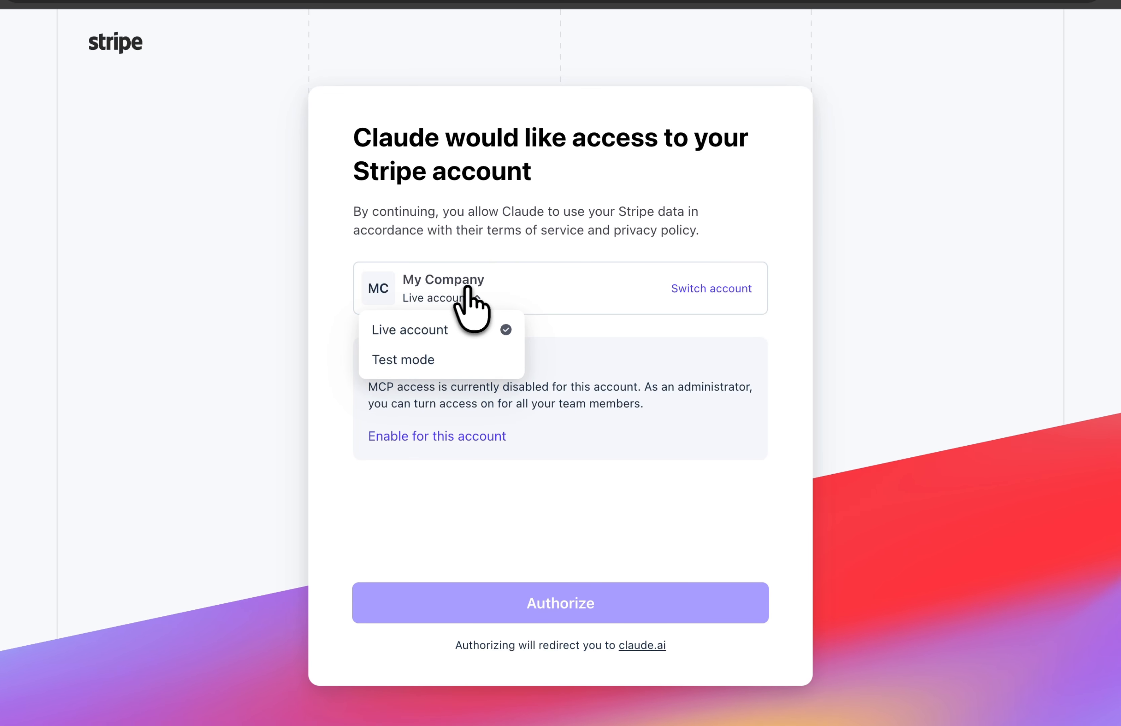
{"action": "left_click", "coordinate": [443, 360]}
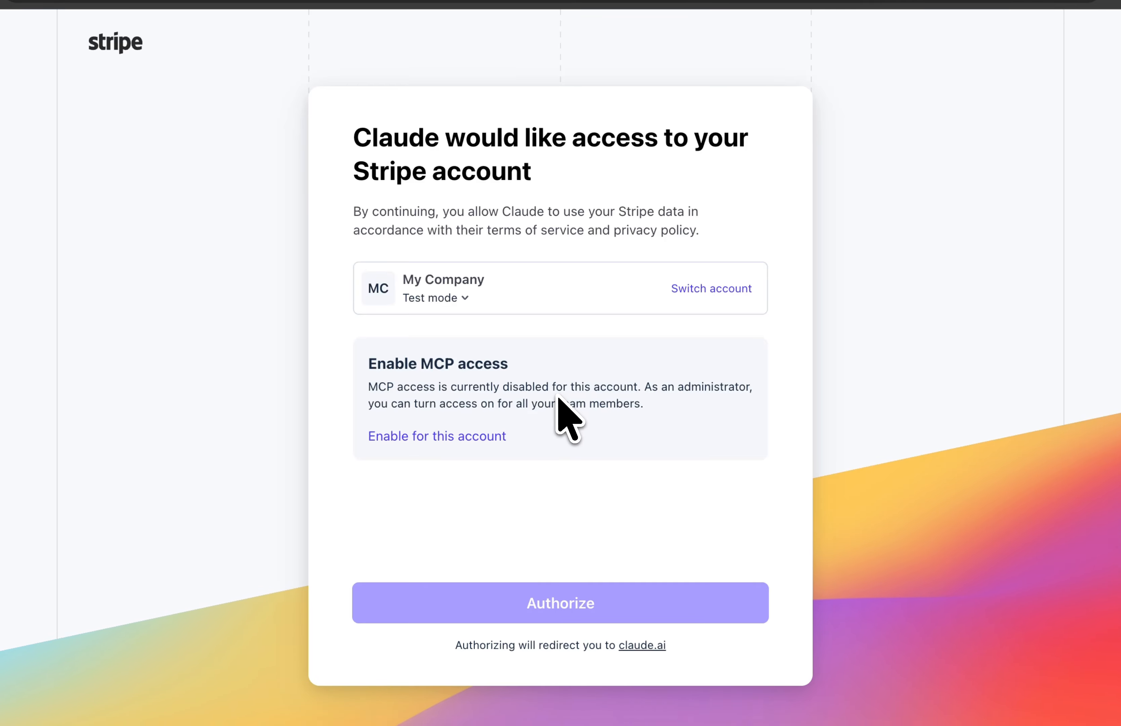
{"action": "left_click", "coordinate": [433, 436]}
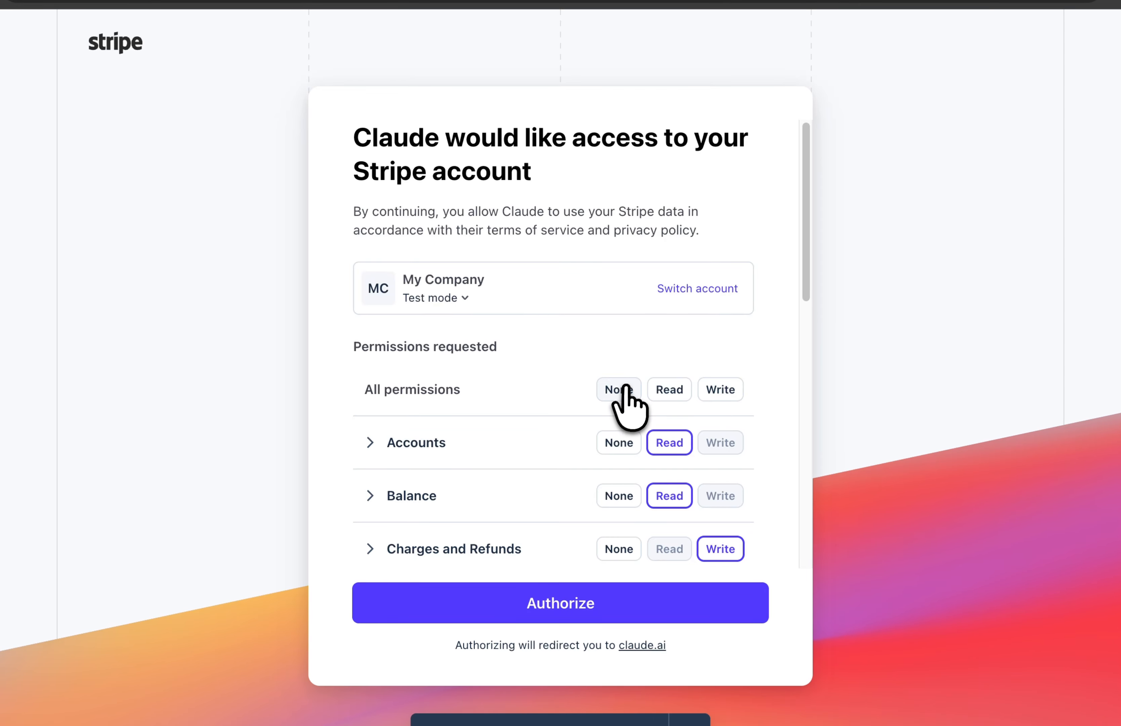
- Examine the requested Stripe permissions from Accounts to Promotion Codes, expanding the details for Accounts and Balance
{"action": "scroll", "coordinate": [807, 302], "scroll_direction": "down", "scroll_amount": 1}
{"action": "scroll", "coordinate": [806, 297], "scroll_direction": "down", "scroll_amount": 5}
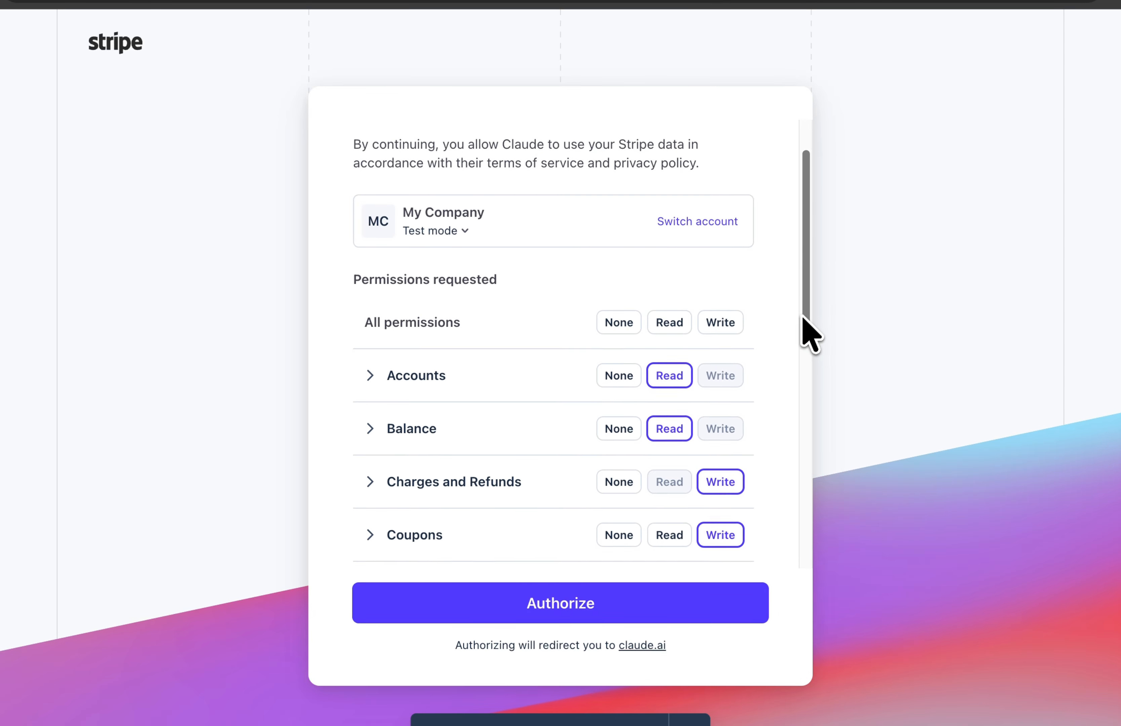
{"action": "left_click", "coordinate": [364, 315]}
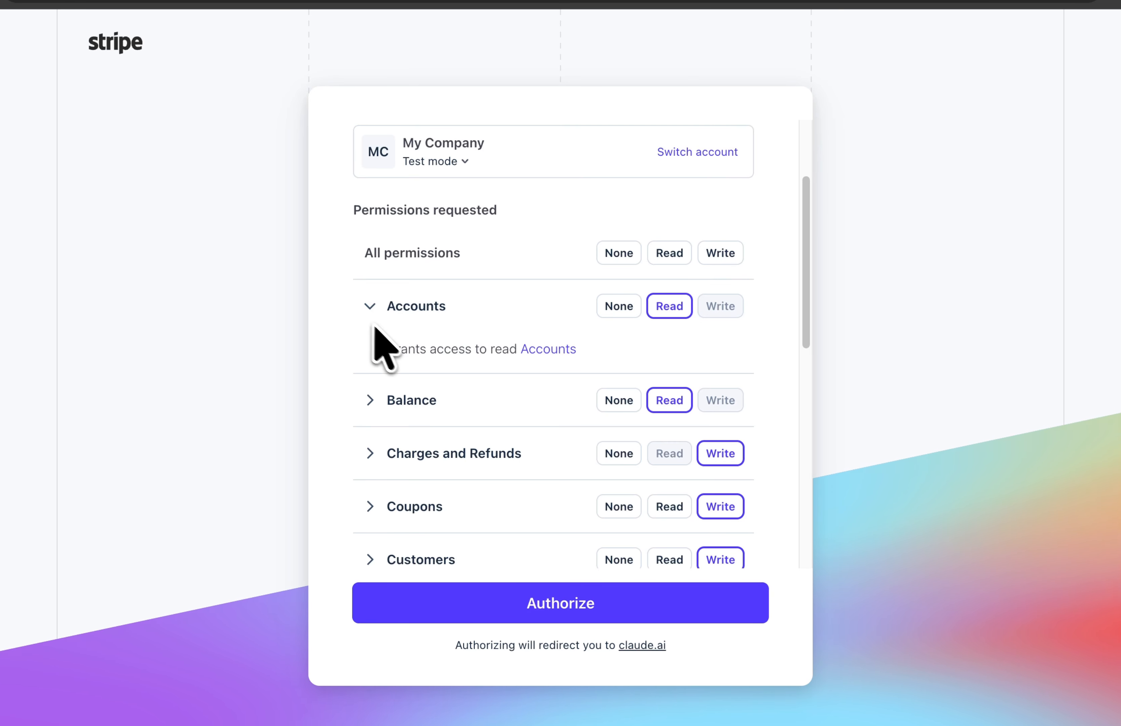
{"action": "left_click", "coordinate": [369, 400]}
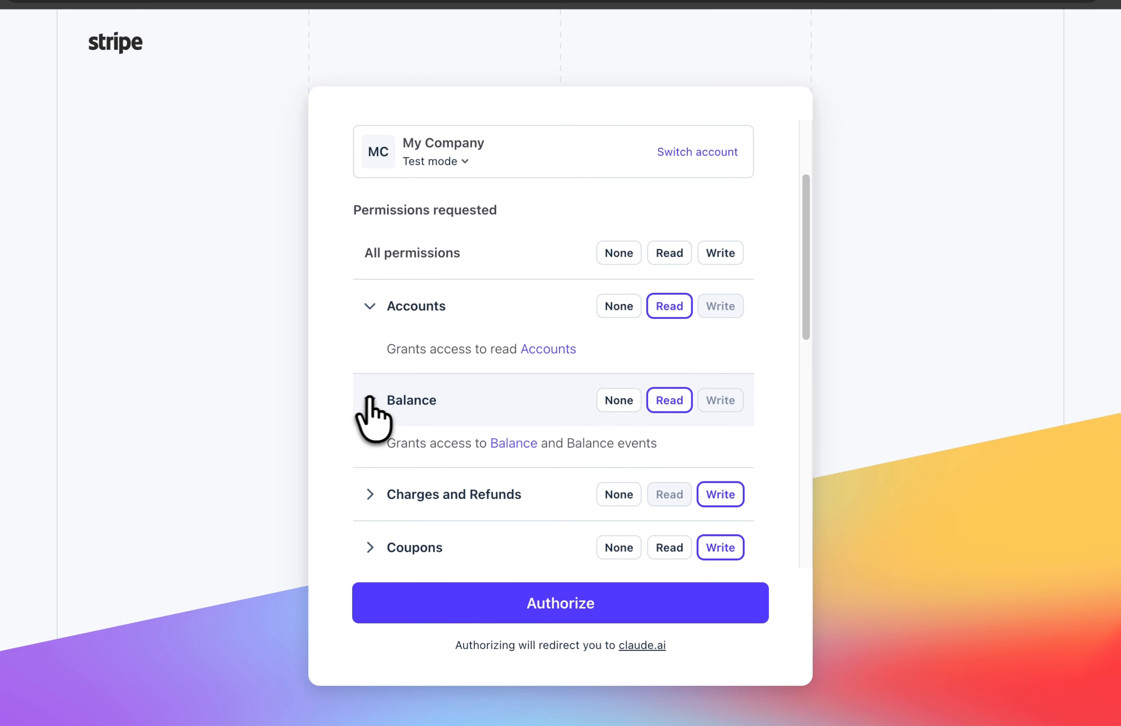
{"action": "scroll", "coordinate": [427, 392], "scroll_direction": "down", "scroll_amount": 15}
{"action": "scroll", "coordinate": [405, 365], "scroll_direction": "down", "scroll_amount": 4}
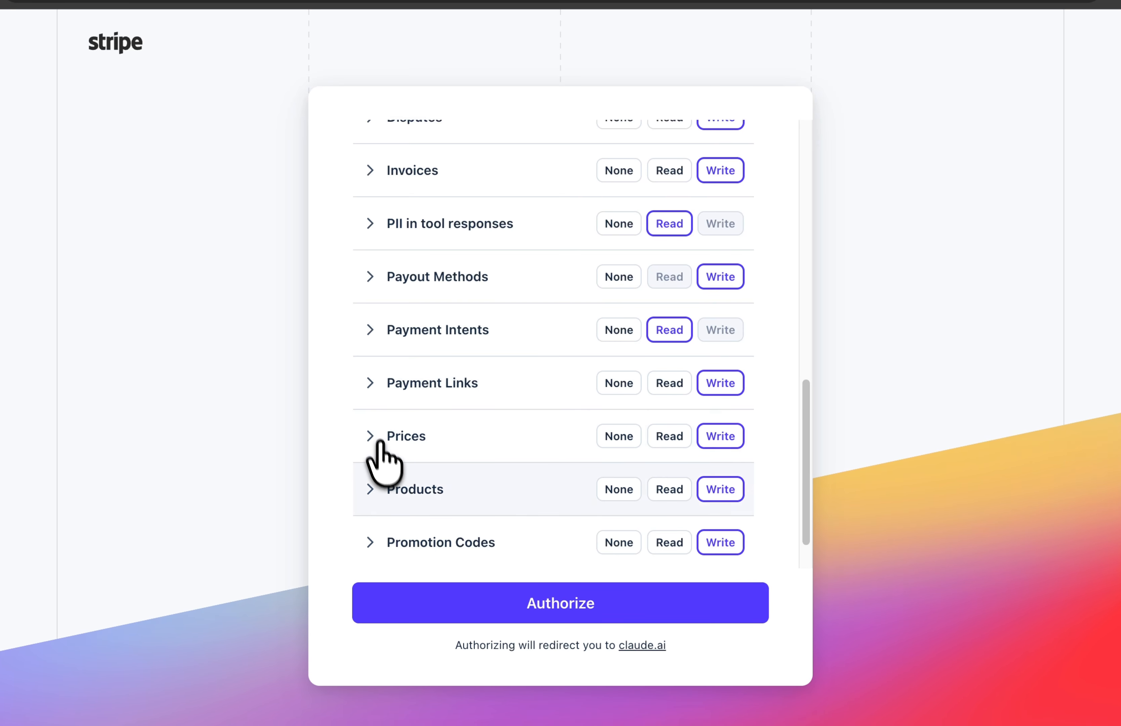
{"action": "scroll", "coordinate": [453, 351], "scroll_direction": "up", "scroll_amount": 4}
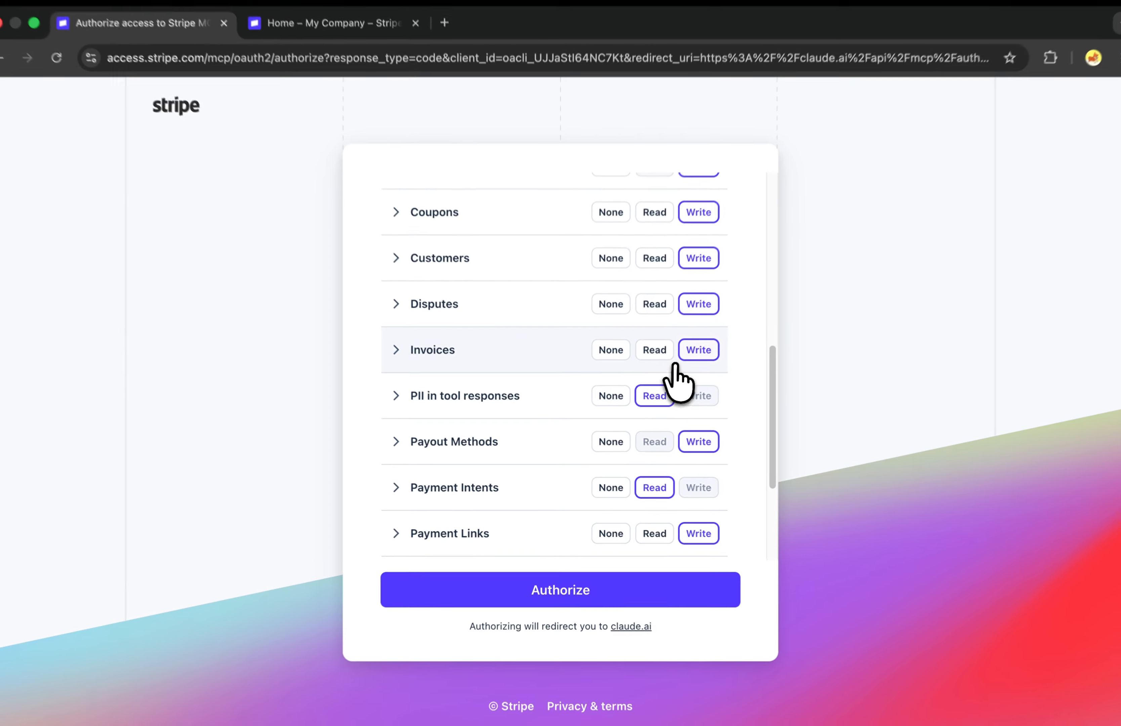
{"action": "scroll", "coordinate": [623, 377], "scroll_direction": "up", "scroll_amount": 5}
{"action": "scroll", "coordinate": [613, 394], "scroll_direction": "up", "scroll_amount": 3}
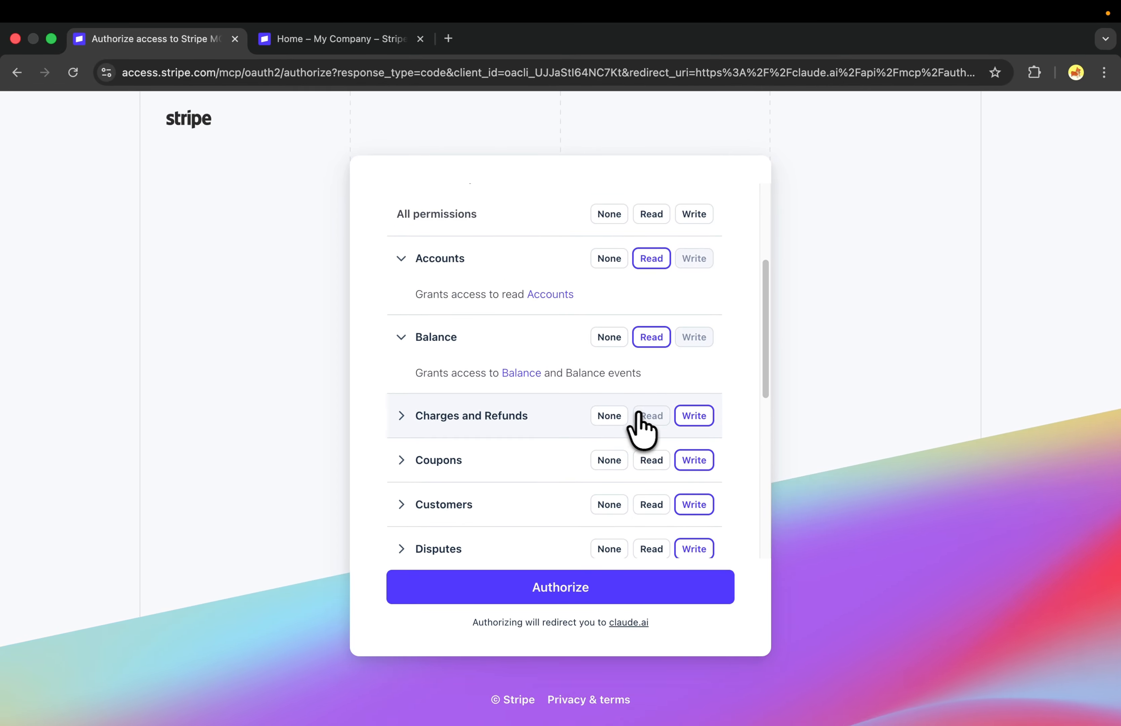
- Set All permissions to Write and authorize Claude's access to the Stripe account
{"action": "scroll", "coordinate": [651, 407], "scroll_direction": "up", "scroll_amount": 3}
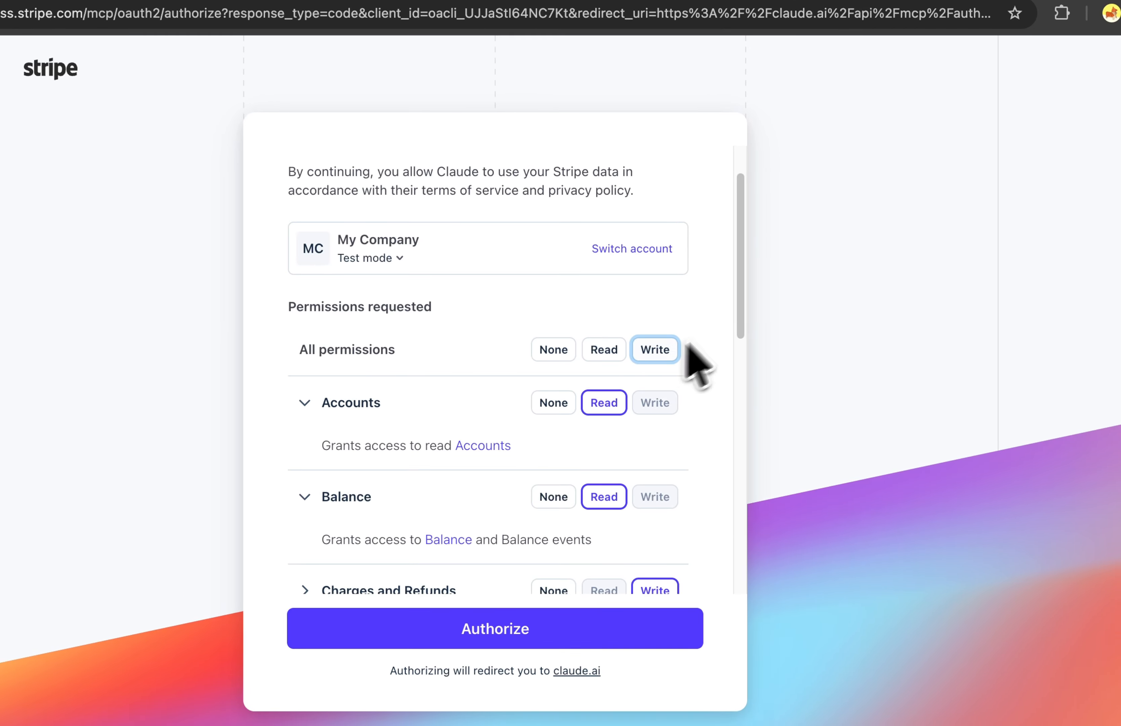
{"action": "scroll", "coordinate": [744, 340], "scroll_direction": "down", "scroll_amount": 3}
{"action": "left_click_drag", "start_coordinate": [739, 355], "coordinate": [736, 372]}
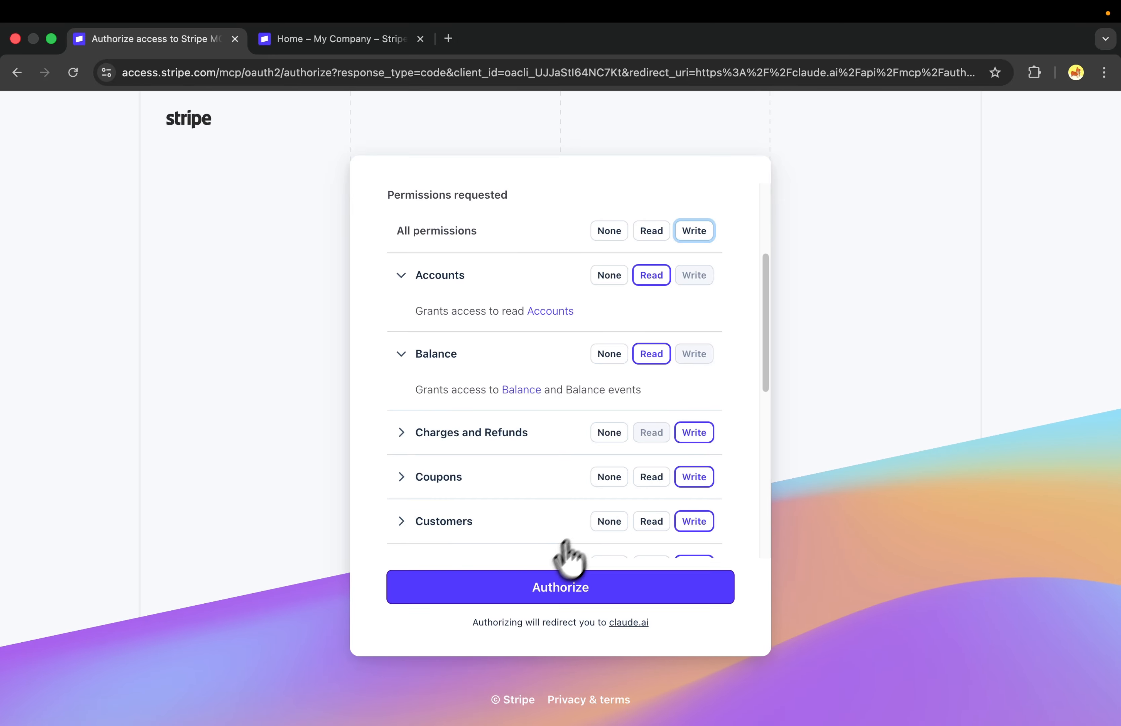
{"action": "left_click", "coordinate": [565, 588]}
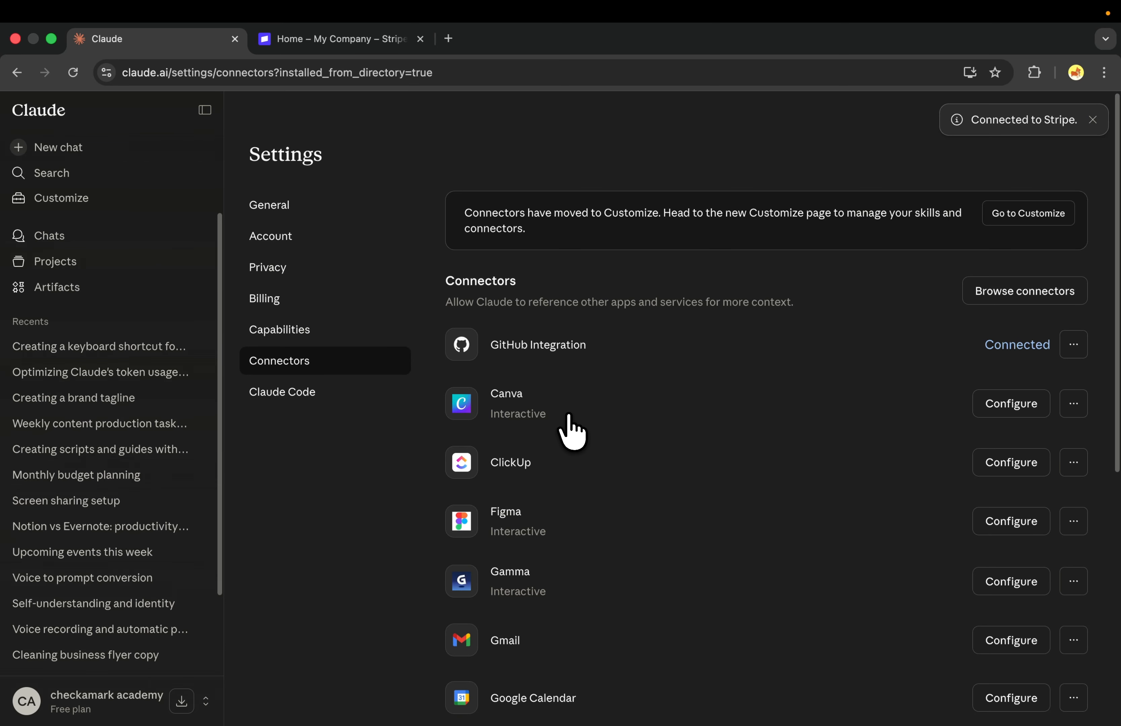
- Configure the Stripe connector so both its read-only tools and its write/delete tools are set to Always allow
{"action": "scroll", "coordinate": [786, 333], "scroll_direction": "down", "scroll_amount": 7}
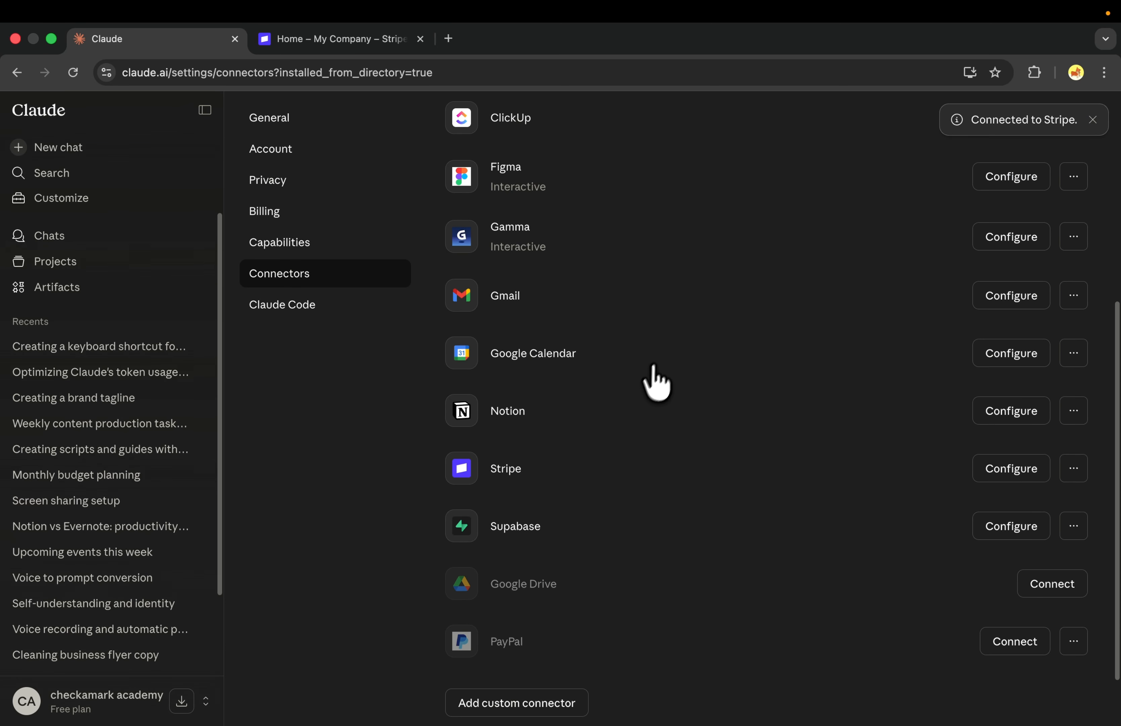
{"action": "left_click", "coordinate": [1005, 479]}
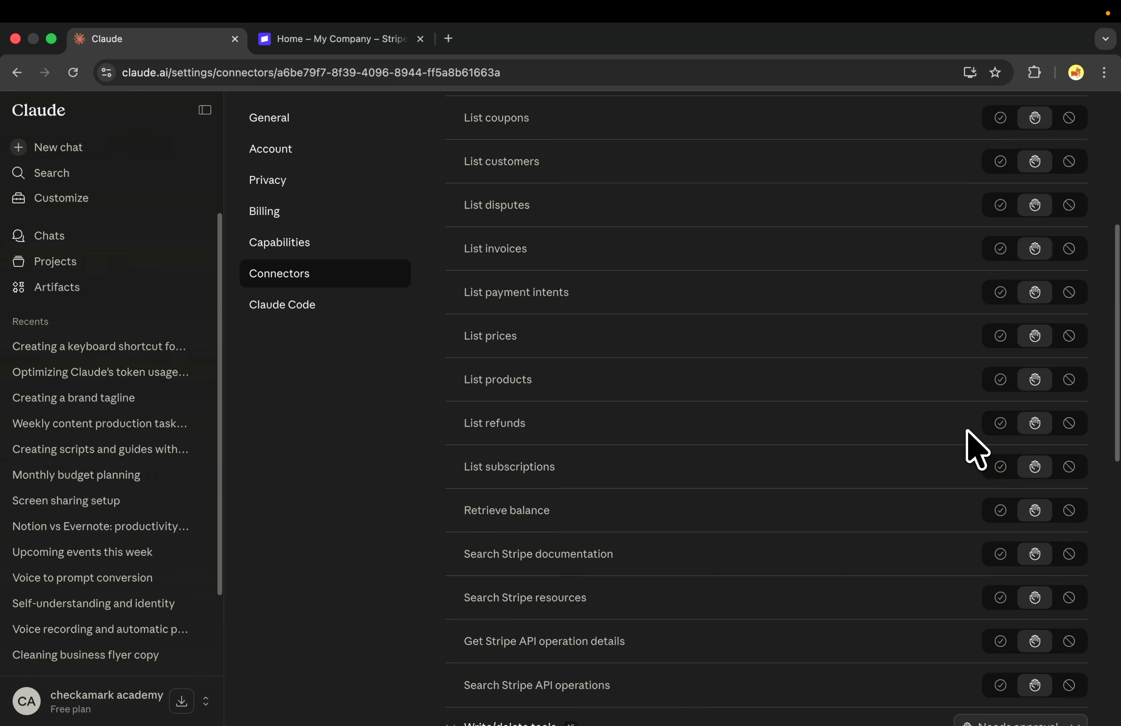
{"action": "scroll", "coordinate": [1115, 376], "scroll_direction": "up", "scroll_amount": 10}
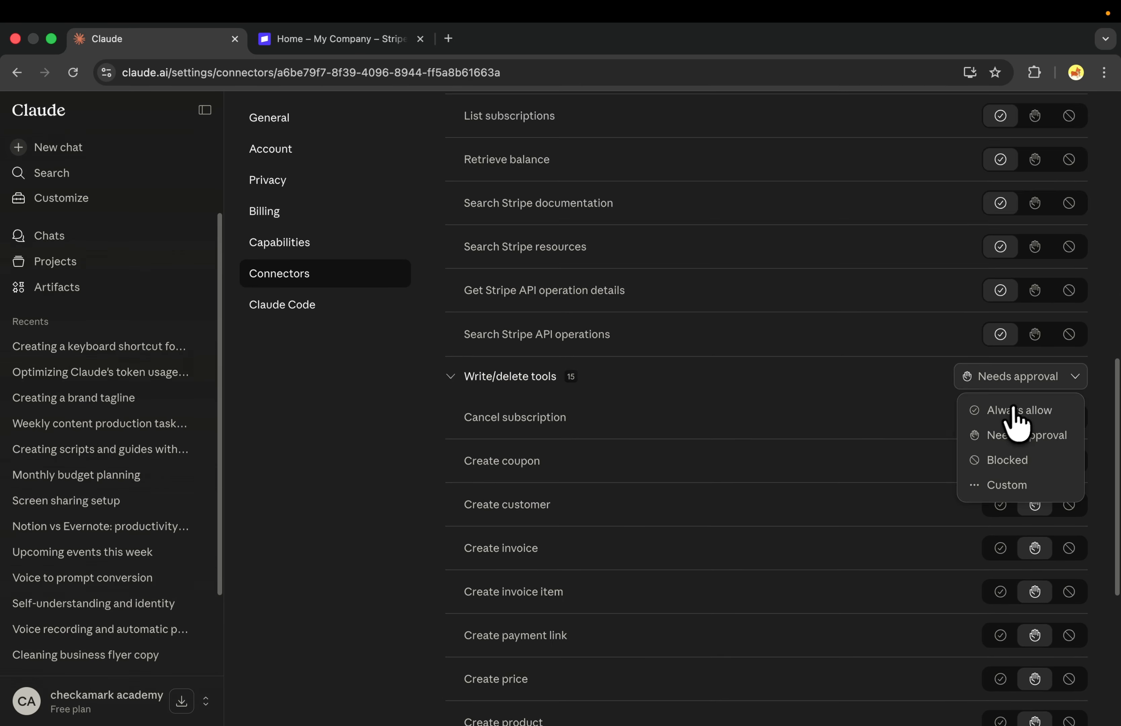
{"action": "left_click", "coordinate": [1014, 409]}
{"action": "scroll", "coordinate": [1064, 425], "scroll_direction": "down", "scroll_amount": 7}
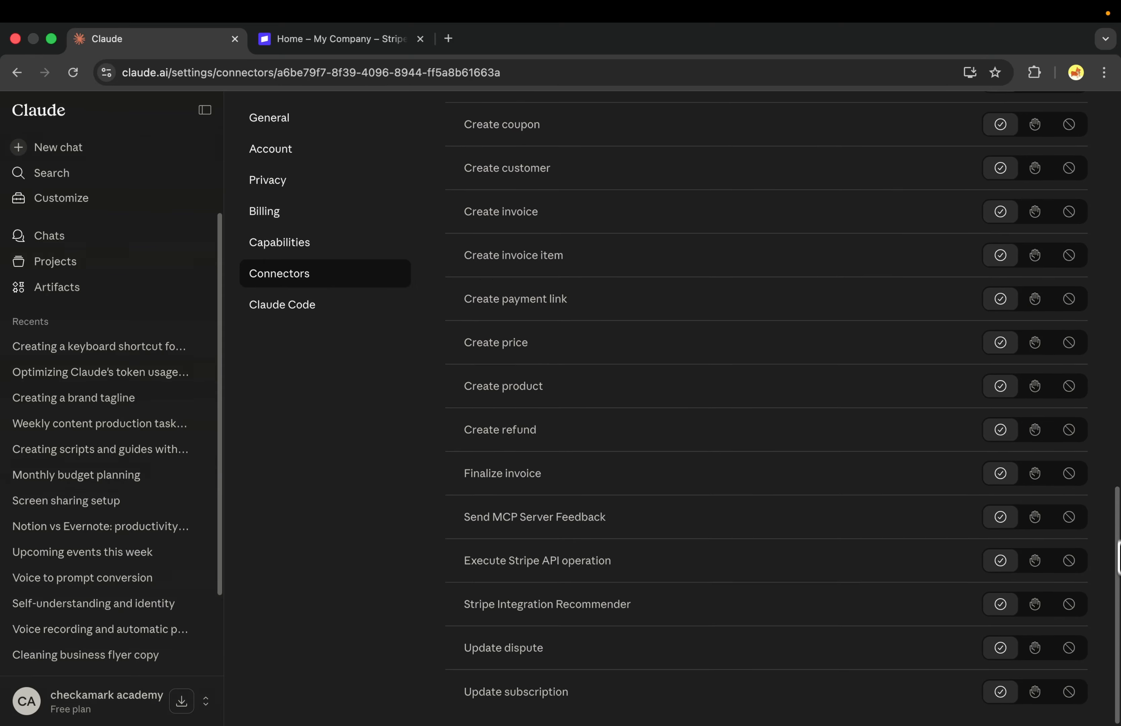
{"action": "scroll", "coordinate": [1063, 425], "scroll_direction": "up", "scroll_amount": 7}
{"action": "scroll", "coordinate": [1112, 424], "scroll_direction": "up", "scroll_amount": 10}
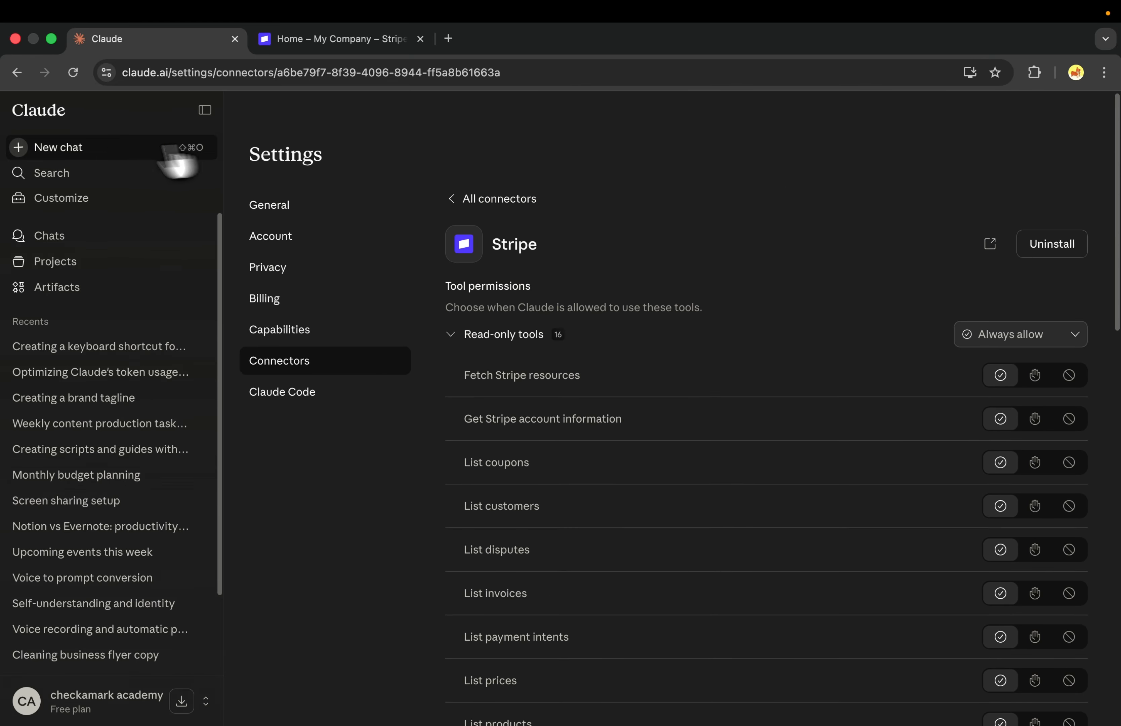
- Ask in a new chat for Stripe revenue today, yesterday and last 7 days, comparing trends, payments, average order value, top products and unusual spikes or drops
{"action": "left_click", "coordinate": [79, 152]}
{"action": "type", "text": "Pull my Stripe revenue for today, yesterday, and the last 7 days. Compare the numbers, identify trends, and explain what changed. Include: - Total revenue - Number of payments - Average order value - Top products - Any unusual spikes or drops"}
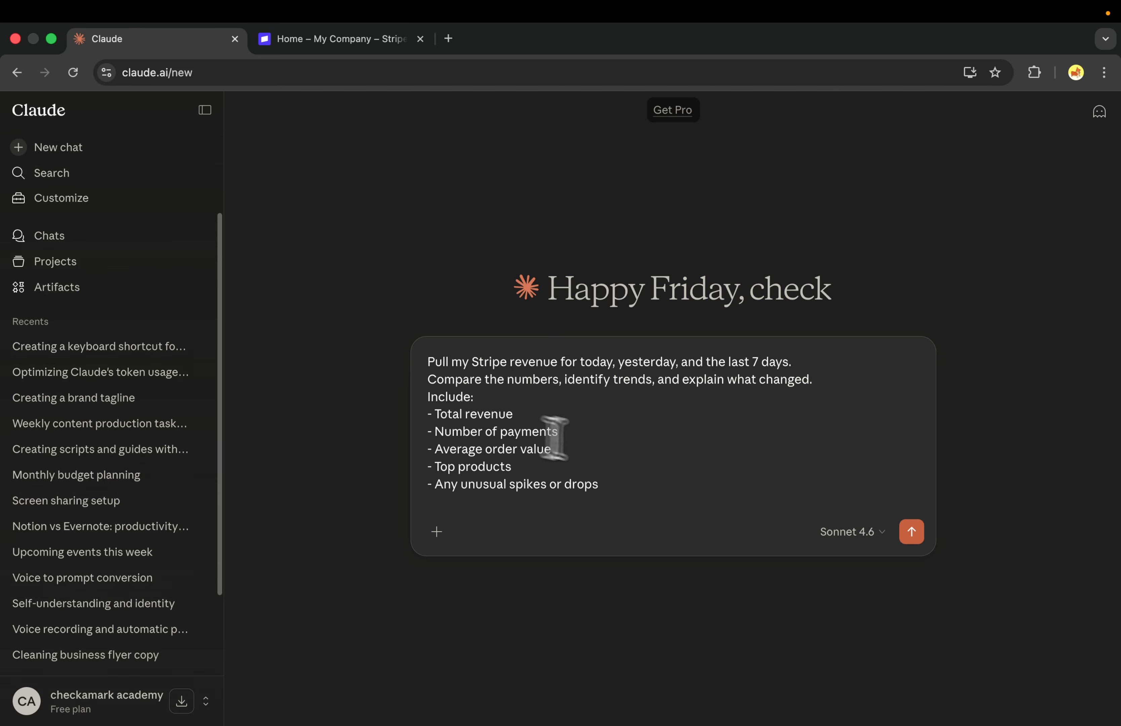
{"action": "left_click", "coordinate": [912, 532]}
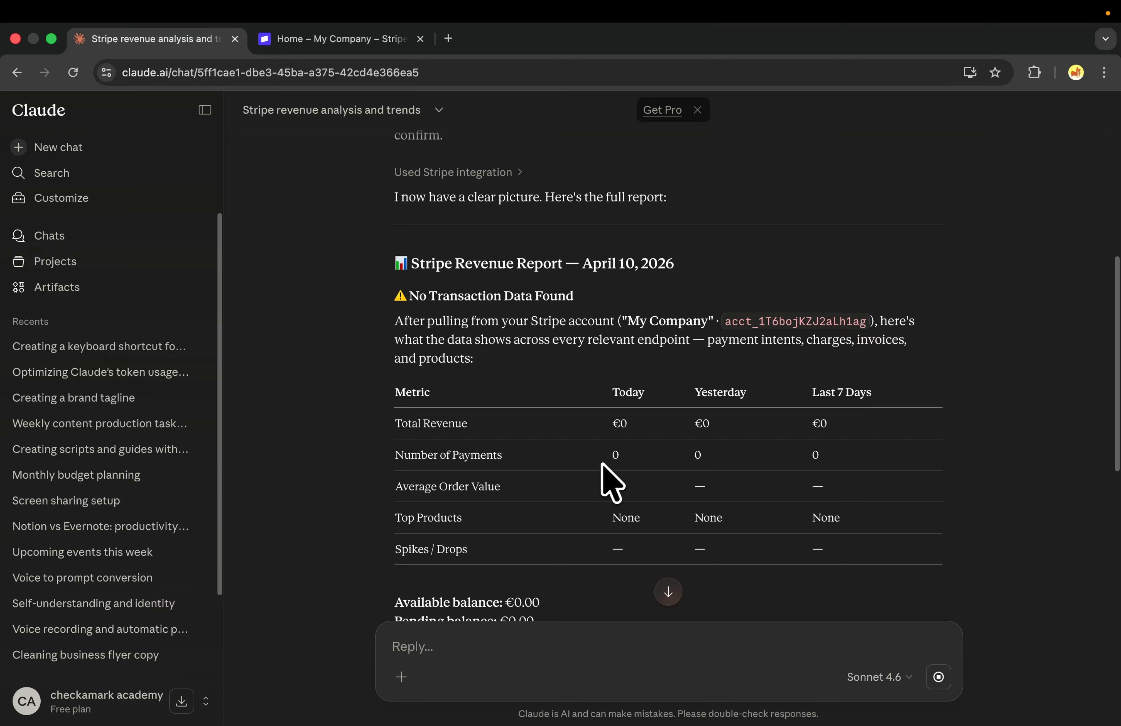
{"action": "scroll", "coordinate": [684, 415], "scroll_direction": "down", "scroll_amount": 3}
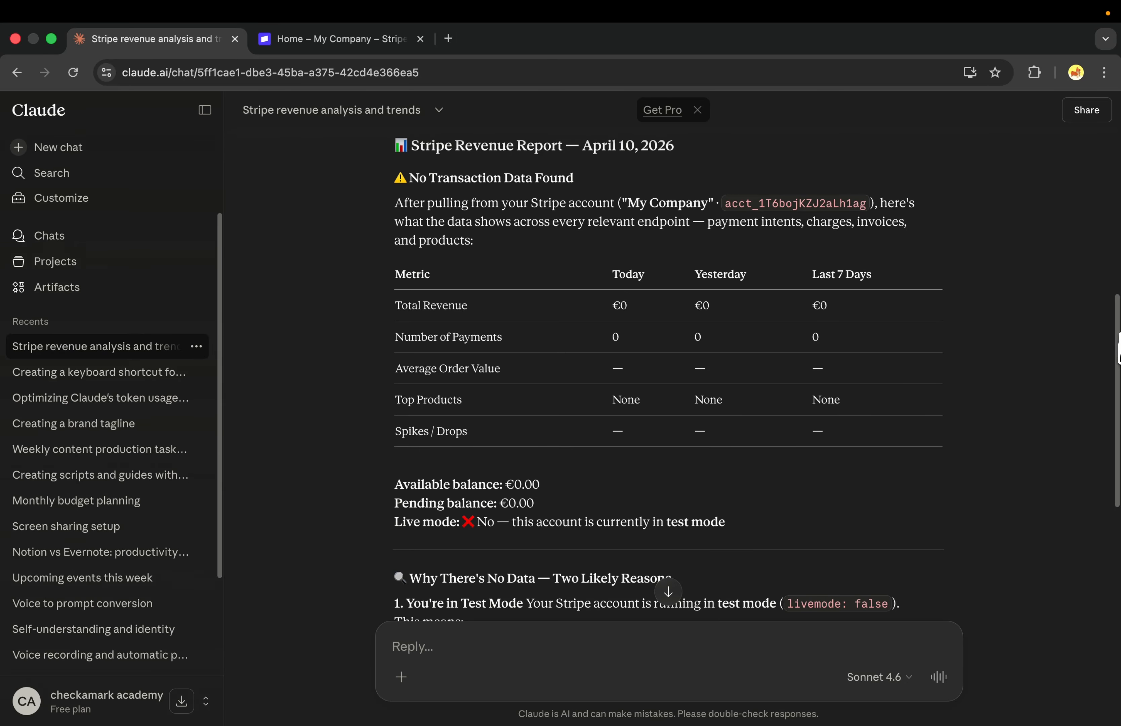
{"action": "scroll", "coordinate": [1117, 354], "scroll_direction": "down", "scroll_amount": 1}
{"action": "scroll", "coordinate": [1118, 354], "scroll_direction": "down", "scroll_amount": 10}
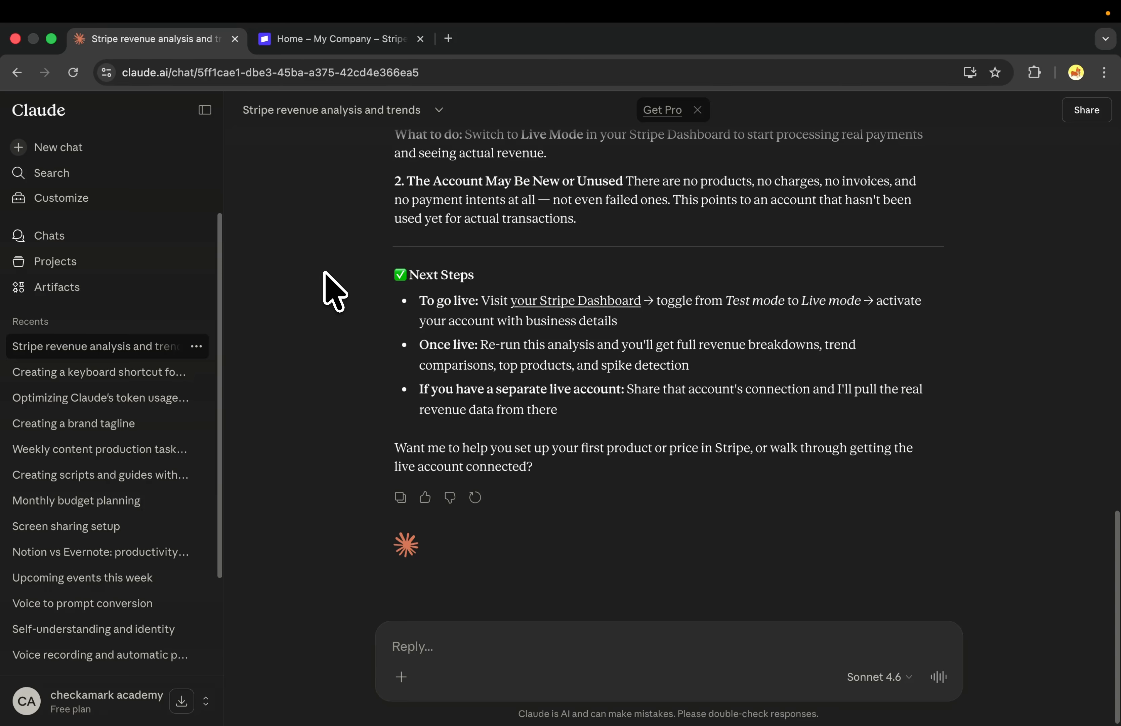
- Request an analysis of the last 30 days' Stripe customers: top 10 by value, multiple failed payments, churn, most purchased products and best-converting countries, in simple language
{"action": "left_click", "coordinate": [414, 643]}
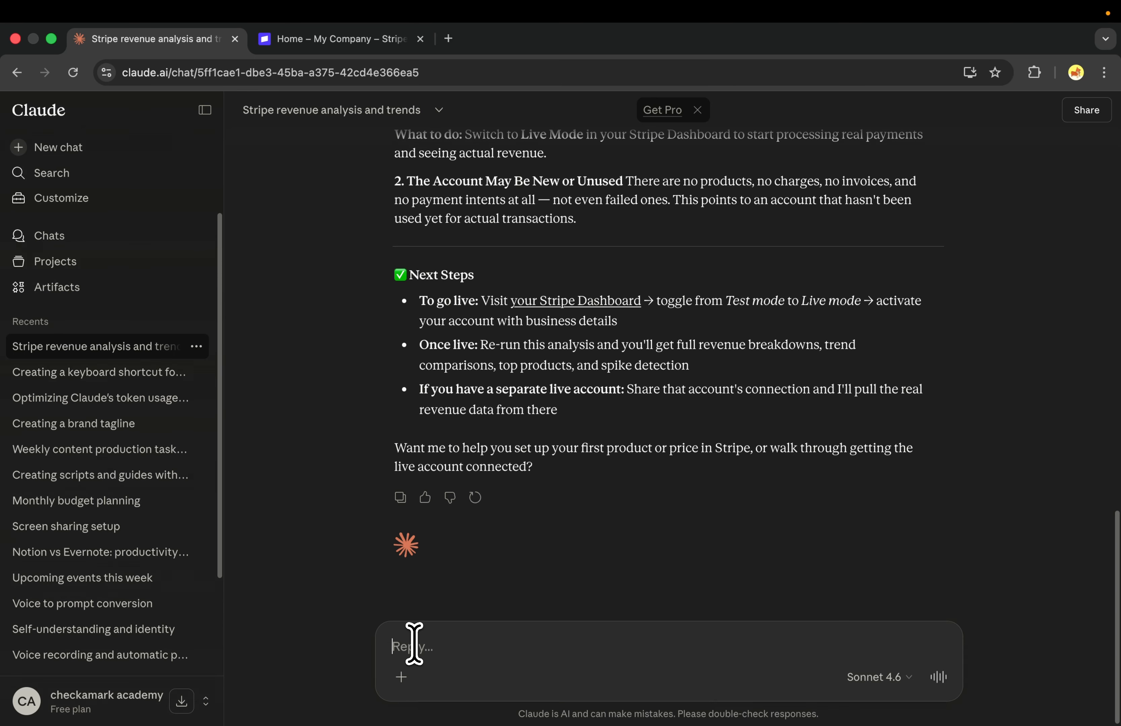
{"action": "type", "text": "Analyze my Stripe customers from the last 30 days. Identify: - Top 10 highest-value customers - Customers with multiple failed payments - Customers likely to churn - Most purchased products - Countries with the highest conversion rate Explain the insights in simple language."}
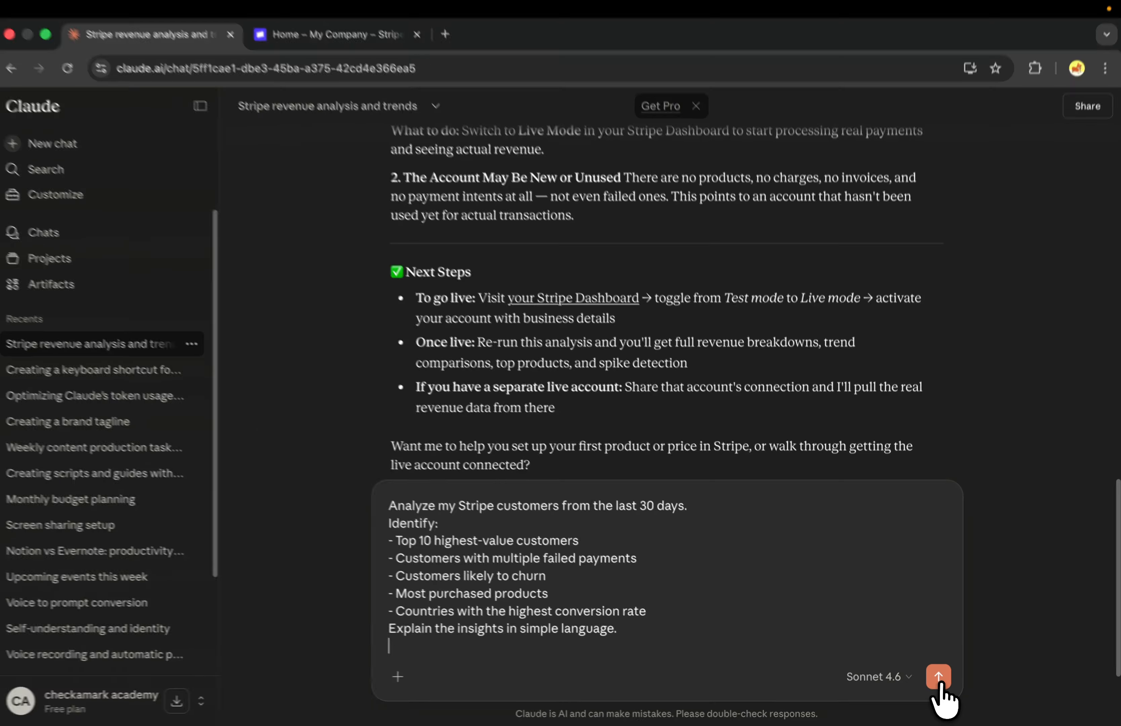
{"action": "left_click", "coordinate": [938, 682]}
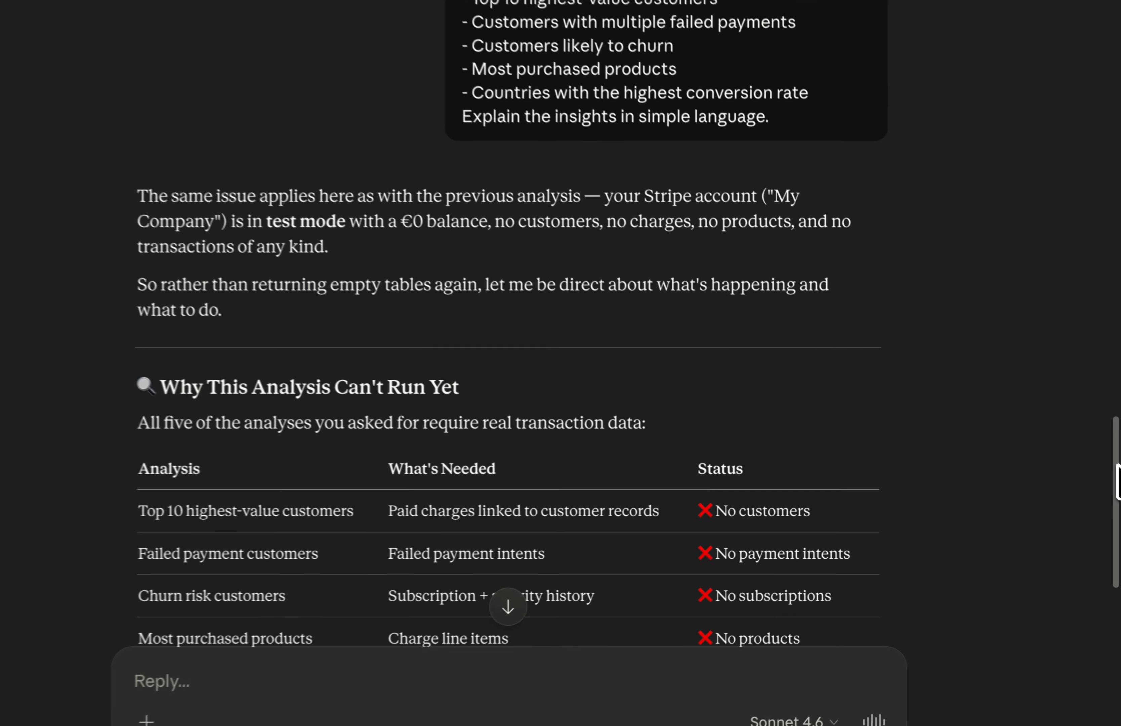
{"action": "left_click_drag", "start_coordinate": [1117, 466], "coordinate": [1116, 502]}
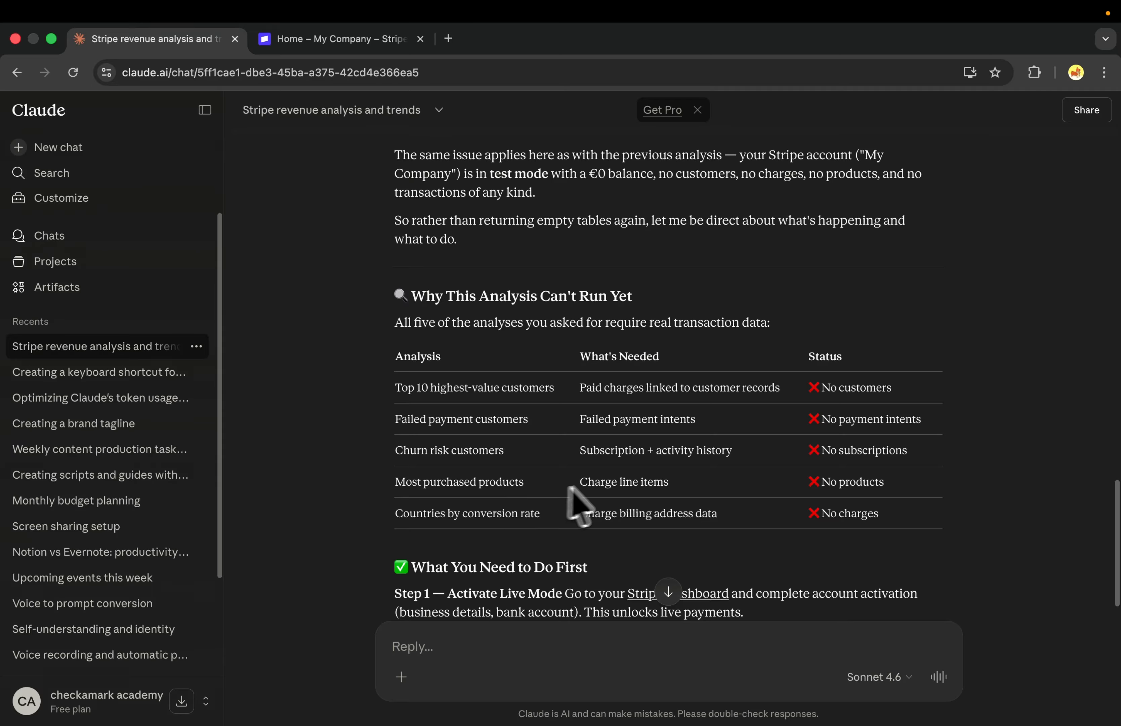
{"action": "left_click_drag", "start_coordinate": [1117, 520], "coordinate": [1117, 573]}
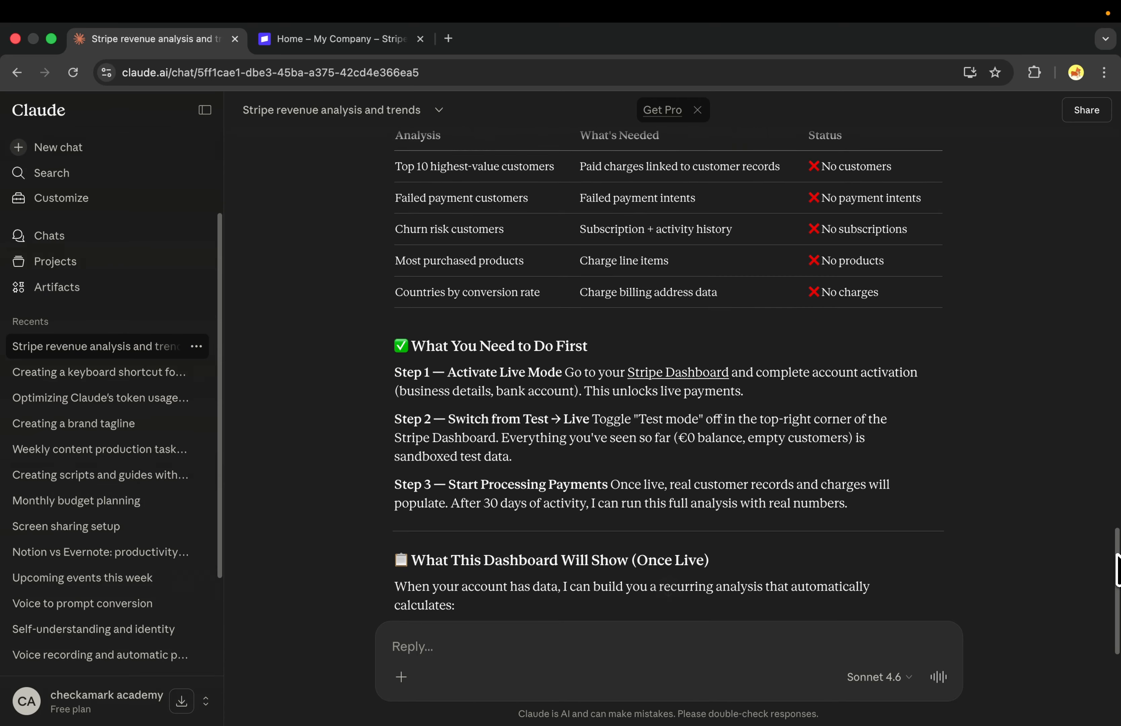
- Request a clean last-month Stripe financial report covering total, subscription and one-time revenue, refunds, failed payments, top products, customer growth and trends, returning even zeros as example
{"action": "left_click", "coordinate": [568, 646]}
{"action": "type", "text": "Create a financial report for the last month using my Stripe data. Include: - Total revenue - Subscription revenue - One-time payments - Refunds - Failed payments - Top products - Customer growth - A written summary of trends Format it as a clean, readable report."}
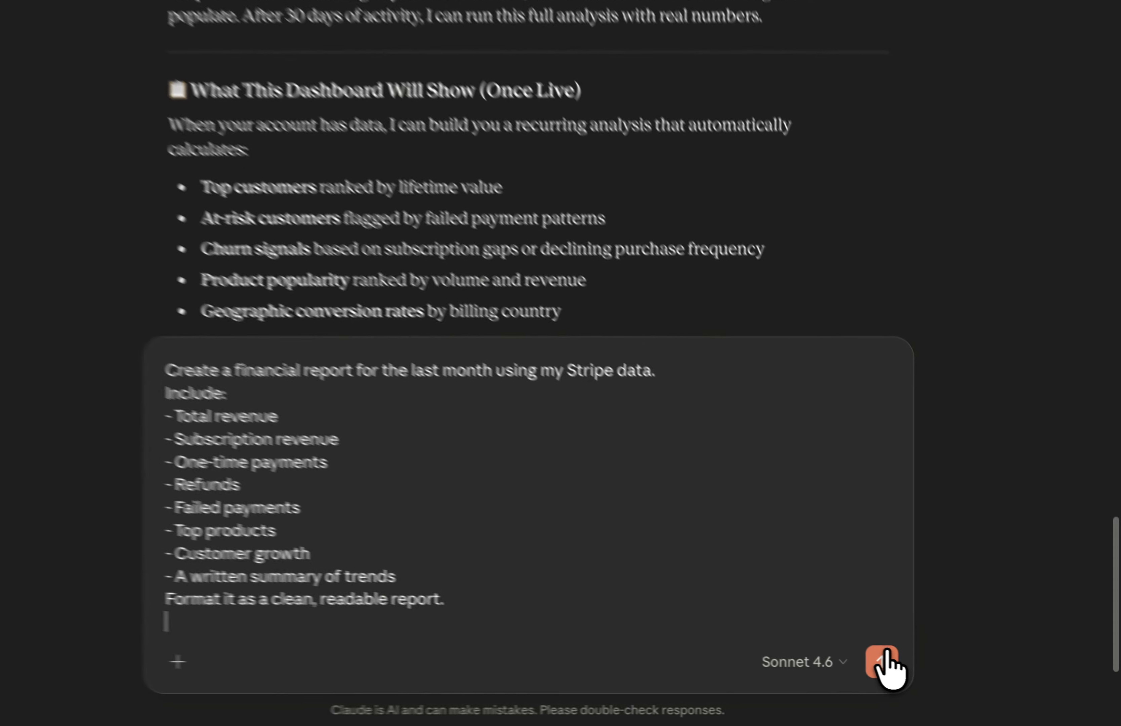
{"action": "left_click", "coordinate": [938, 676]}
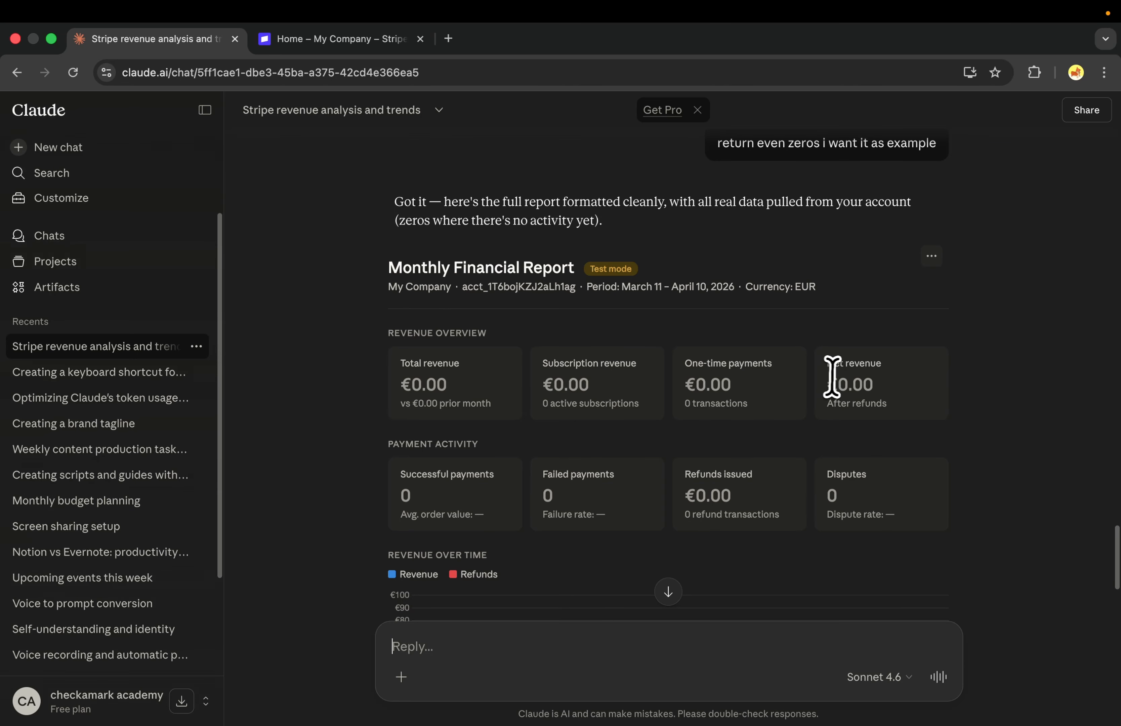
{"action": "scroll", "coordinate": [791, 425], "scroll_direction": "down", "scroll_amount": 1}
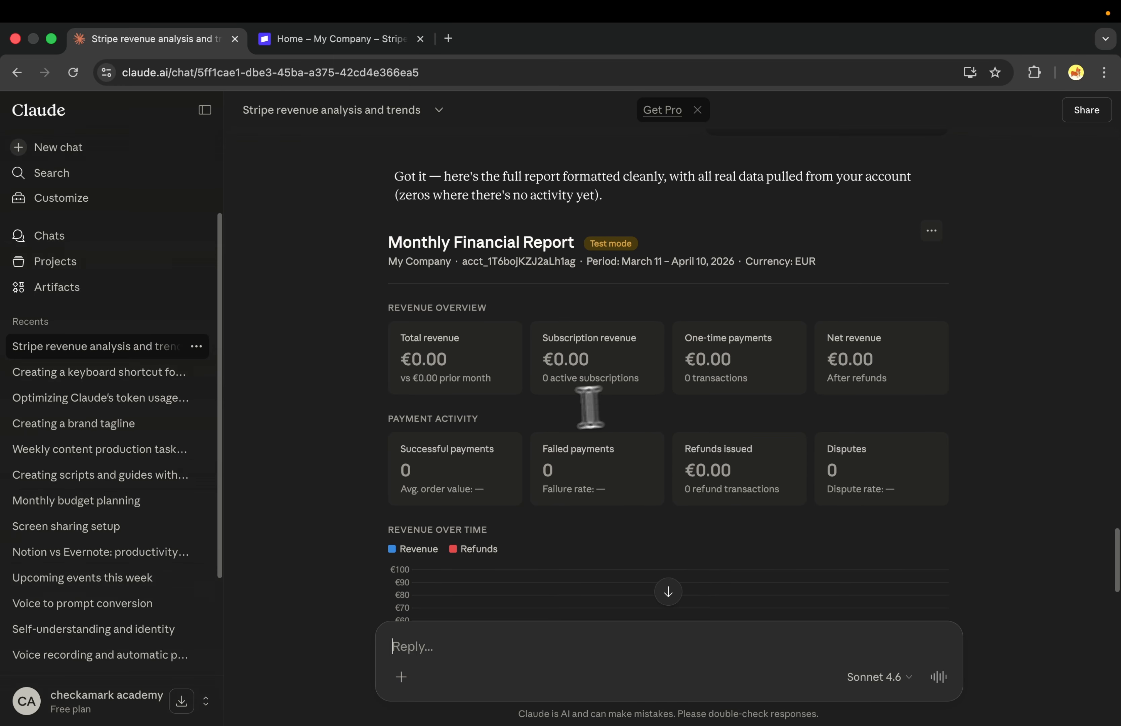
{"action": "scroll", "coordinate": [501, 436], "scroll_direction": "down", "scroll_amount": 5}
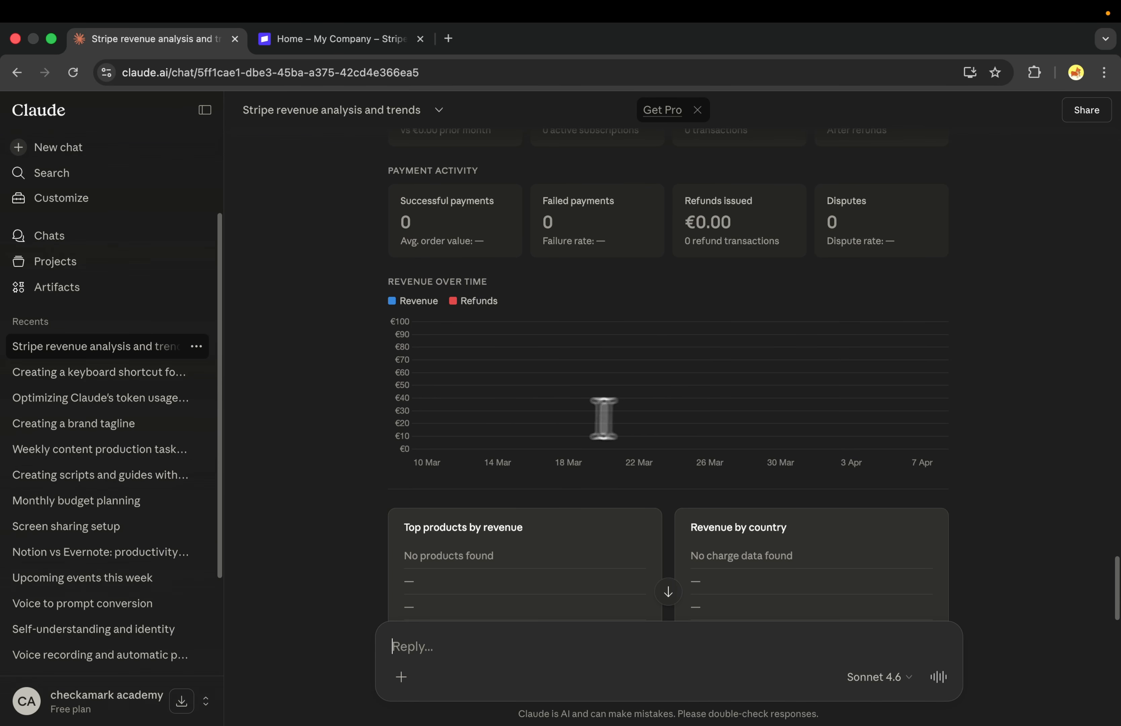
- Request an invoice for customer [NAME] from the Stripe data, including products purchased, prices, taxes, total amount, payment status and invoice number
{"action": "scroll", "coordinate": [660, 375], "scroll_direction": "down", "scroll_amount": 3}
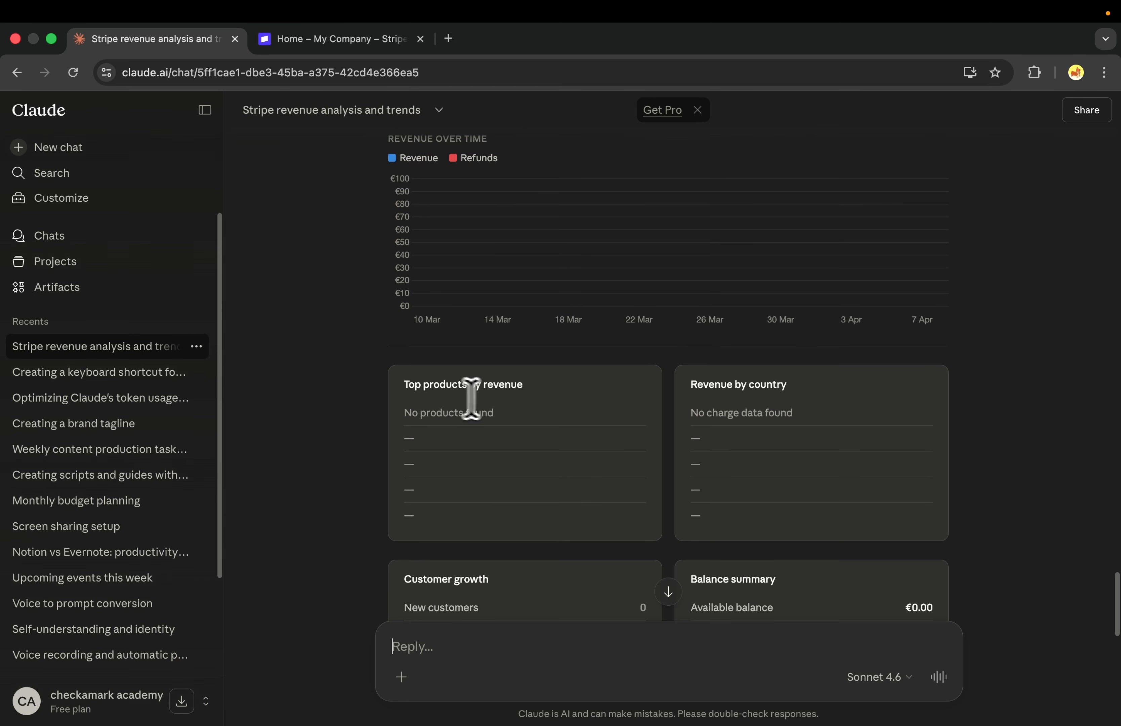
{"action": "scroll", "coordinate": [518, 400], "scroll_direction": "down", "scroll_amount": 2}
{"action": "scroll", "coordinate": [536, 401], "scroll_direction": "down", "scroll_amount": 1}
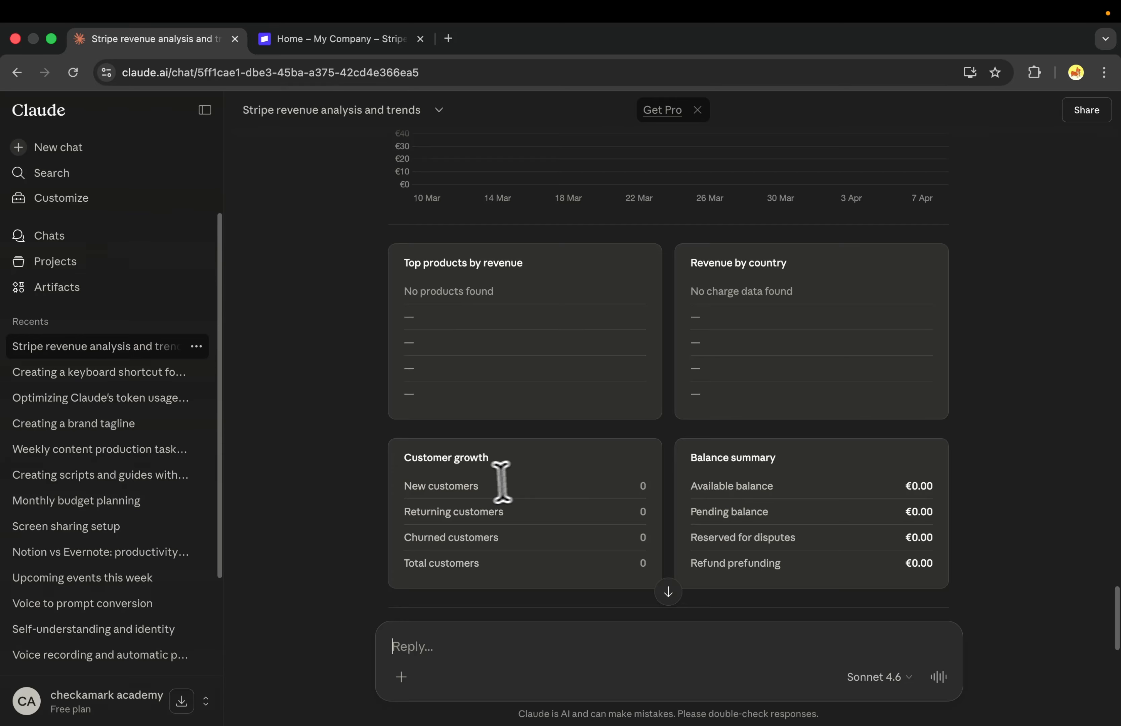
{"action": "scroll", "coordinate": [454, 481], "scroll_direction": "down", "scroll_amount": 6}
{"action": "scroll", "coordinate": [454, 481], "scroll_direction": "down", "scroll_amount": 8}
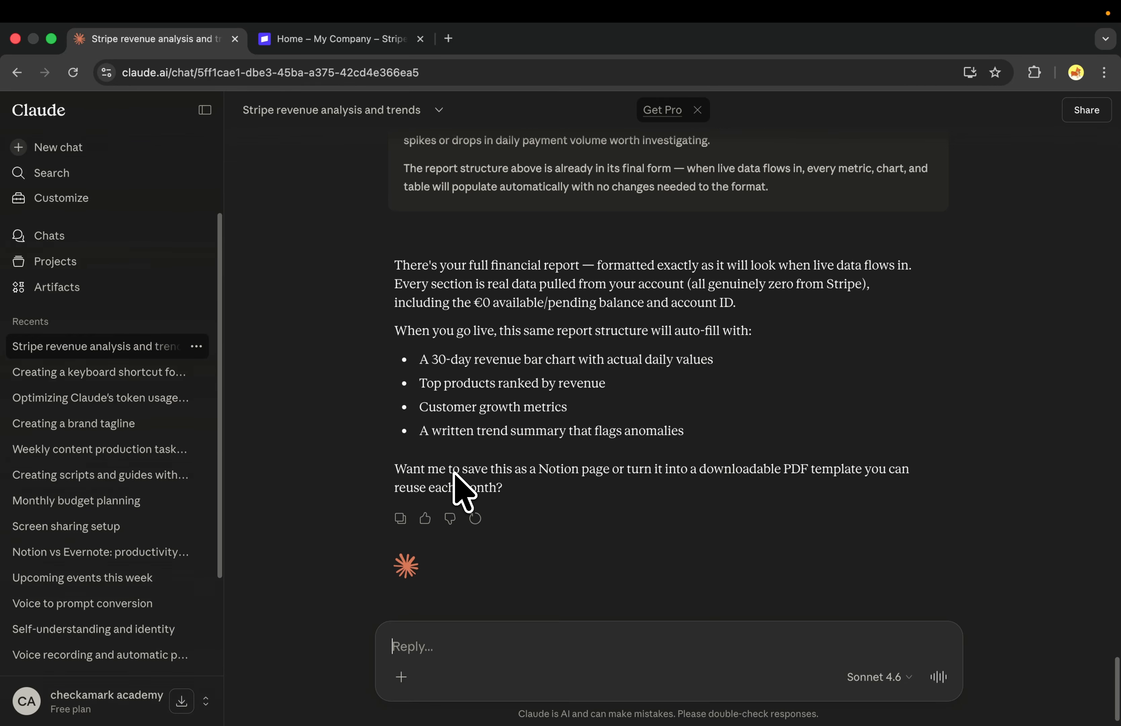
{"action": "left_click", "coordinate": [428, 643]}
{"action": "type", "text": "Create an invoice for customer [NAME] using my Stripe data. Include: - Products purchased - Prices - Taxes - Total amount - Payment status - Invoice number"}
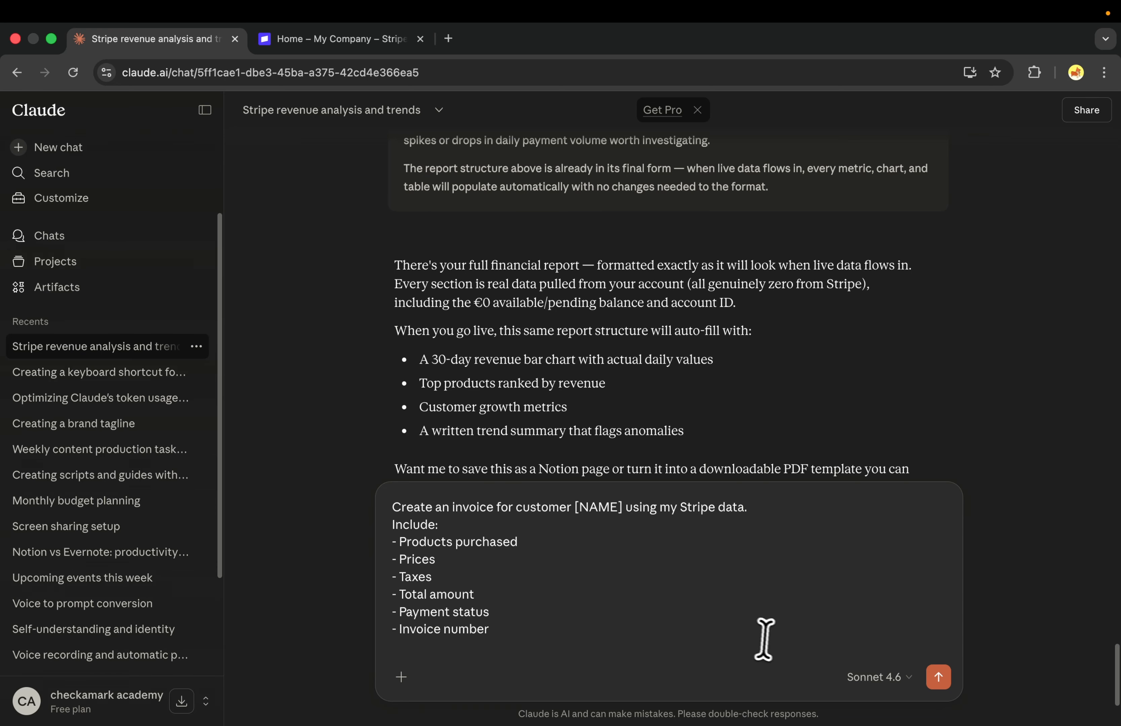
{"action": "left_click", "coordinate": [939, 676]}
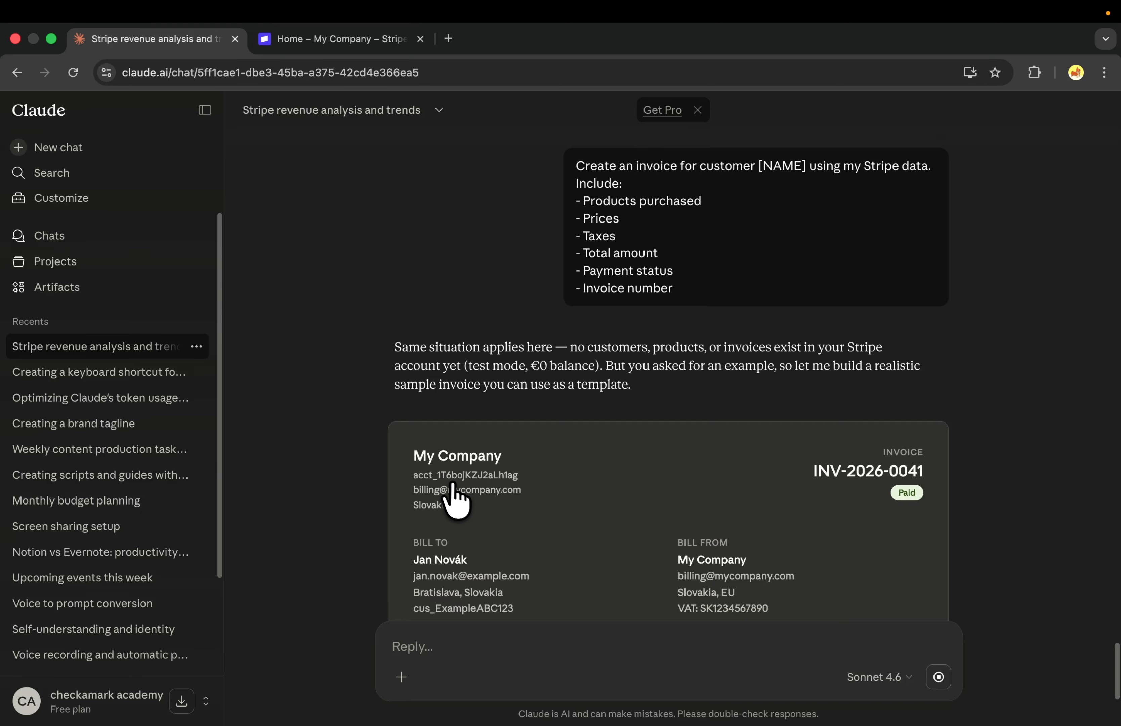
- Dismiss the upgrade offer and examine the generated invoice's billing details, dates, line items, taxes and totals
{"action": "scroll", "coordinate": [519, 486], "scroll_direction": "down", "scroll_amount": 3}
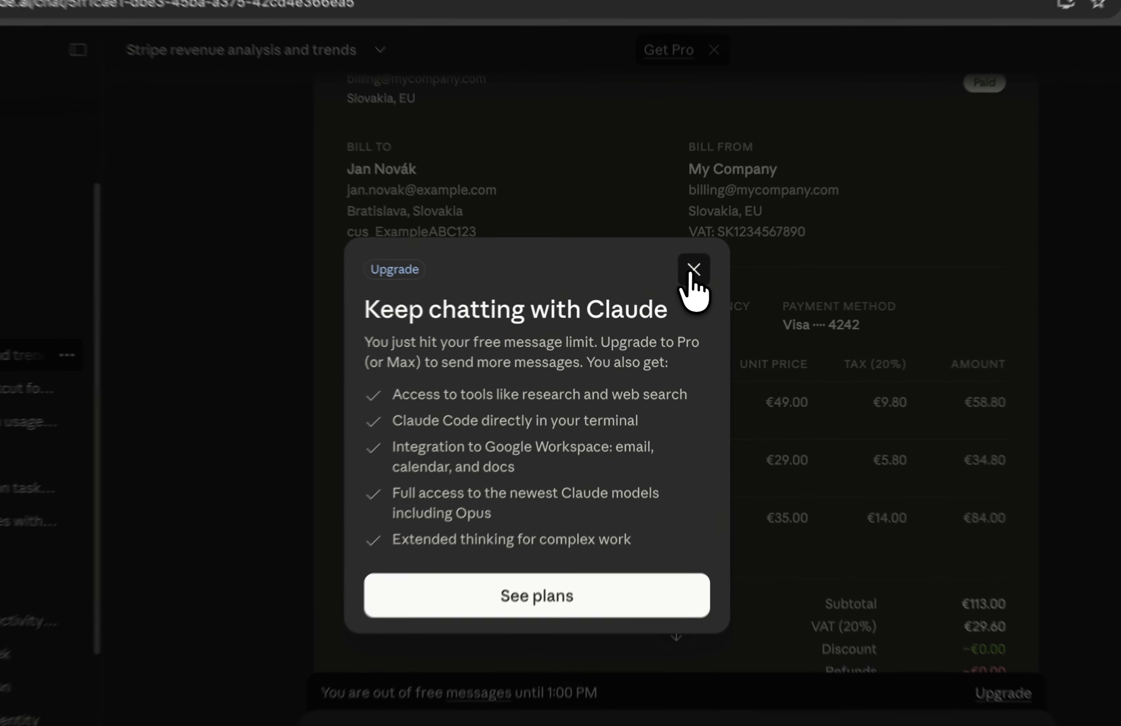
{"action": "left_click", "coordinate": [677, 280]}
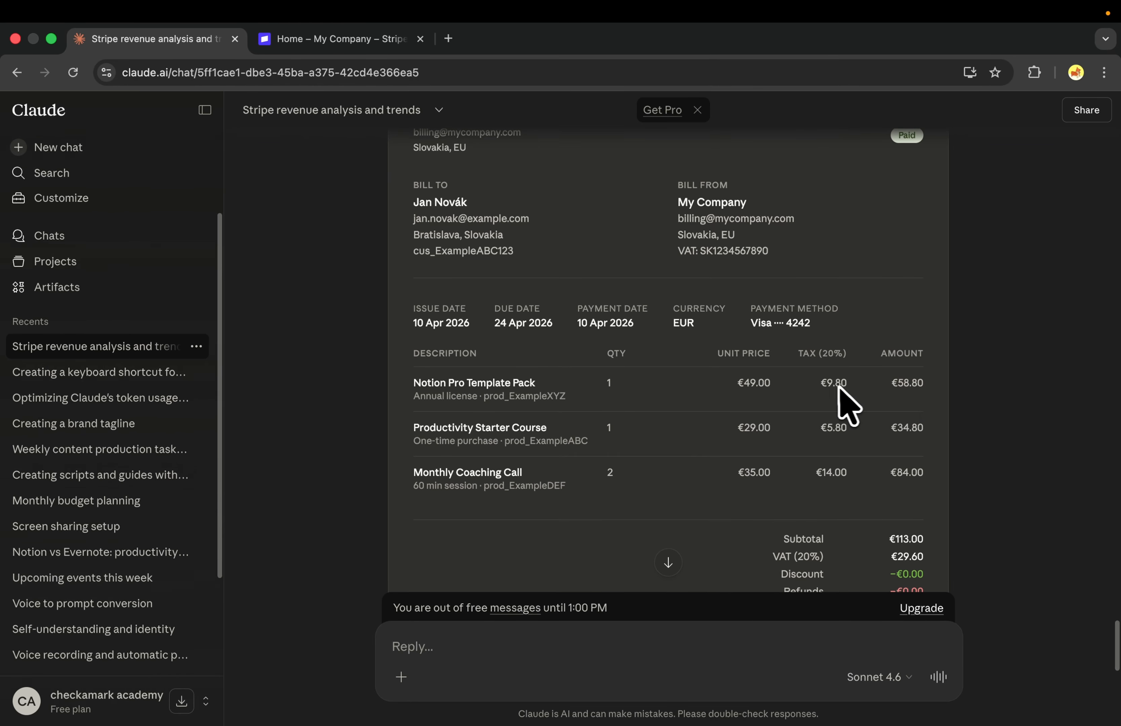
{"action": "scroll", "coordinate": [844, 401], "scroll_direction": "down", "scroll_amount": 5}
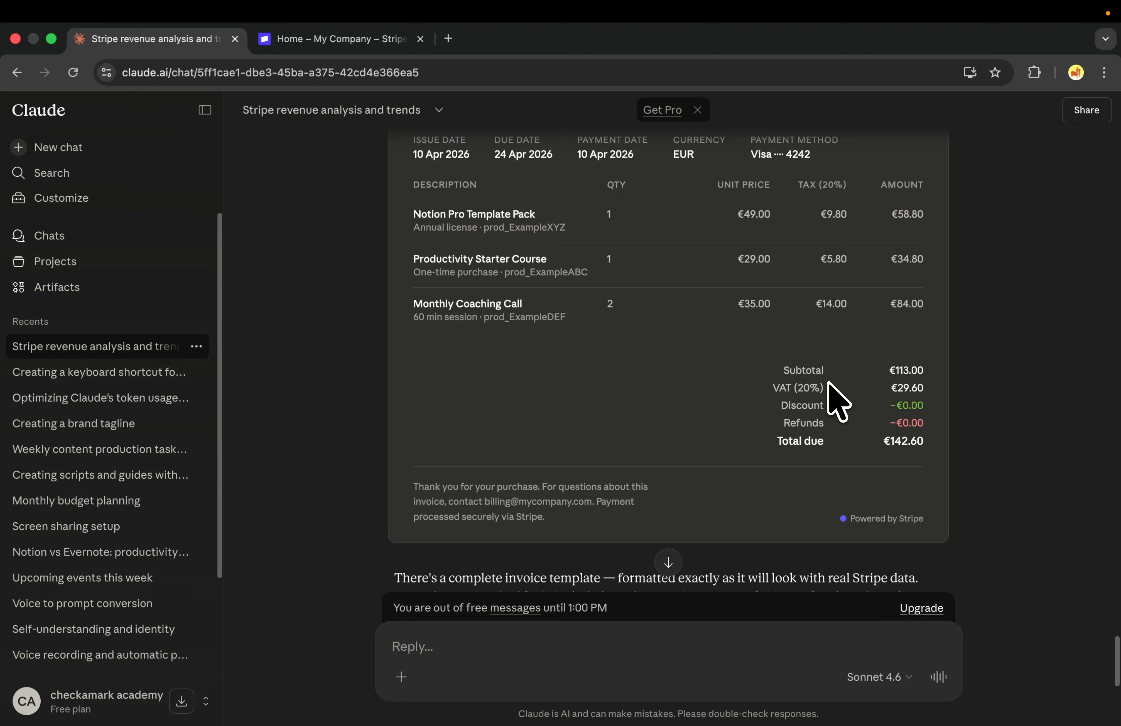
{"action": "scroll", "coordinate": [837, 401], "scroll_direction": "down", "scroll_amount": 2}
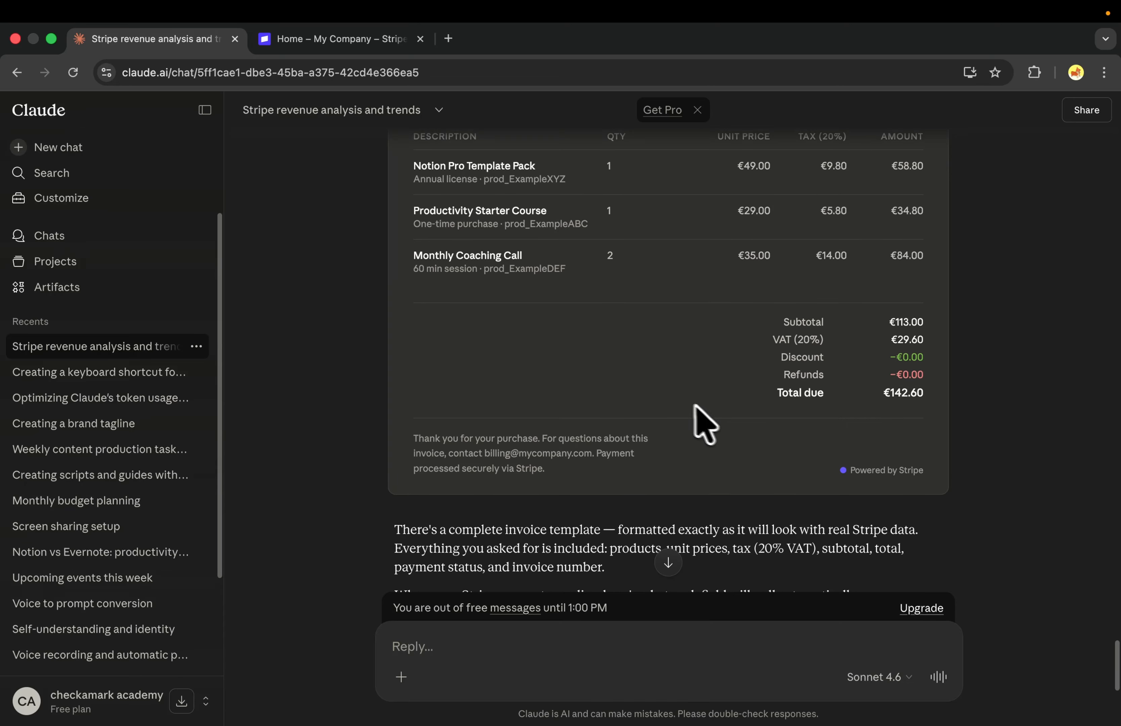
{"action": "scroll", "coordinate": [704, 425], "scroll_direction": "up", "scroll_amount": 5}
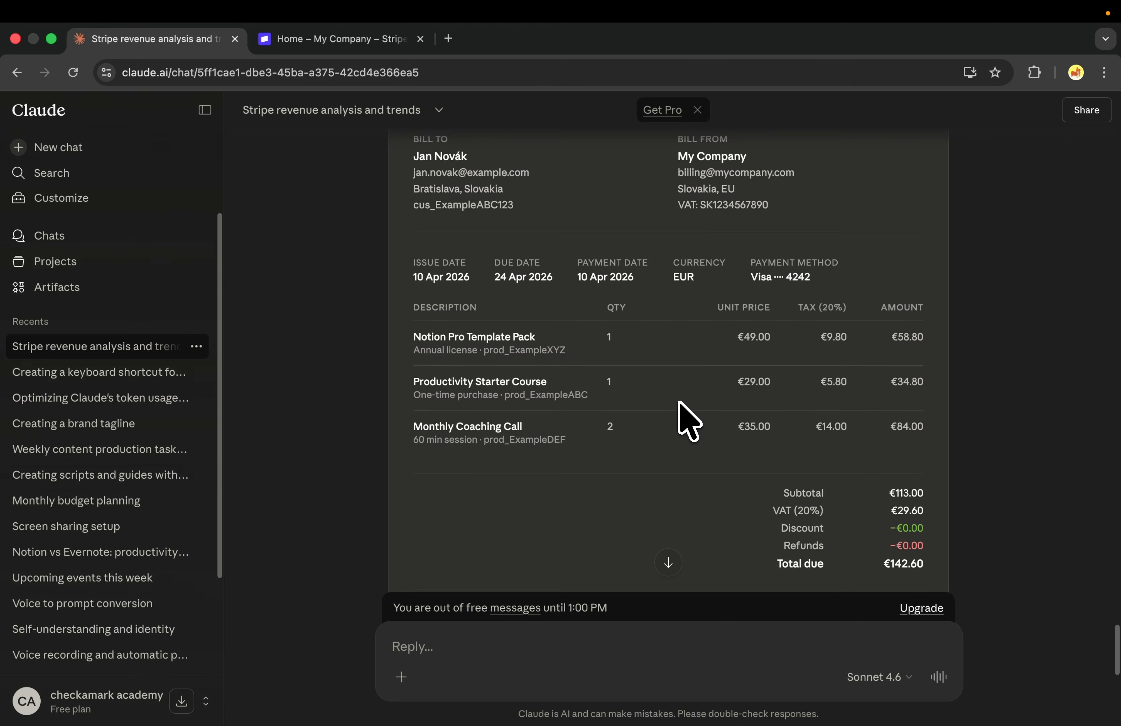
{"action": "scroll", "coordinate": [689, 420], "scroll_direction": "up", "scroll_amount": 4}
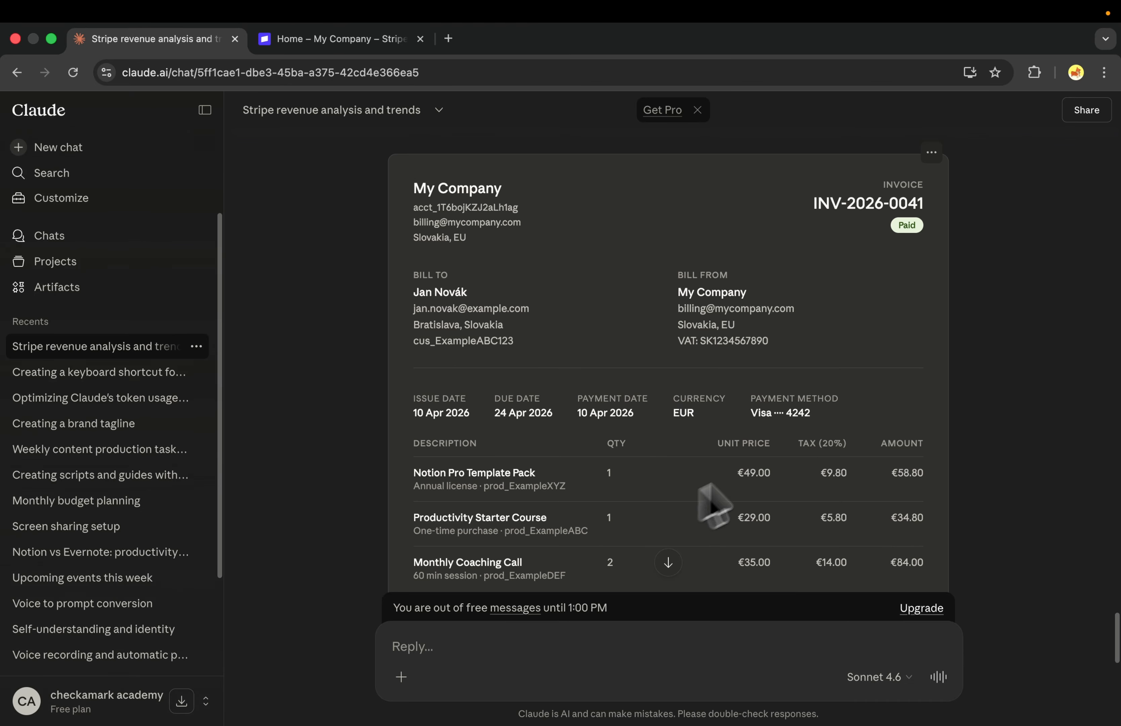